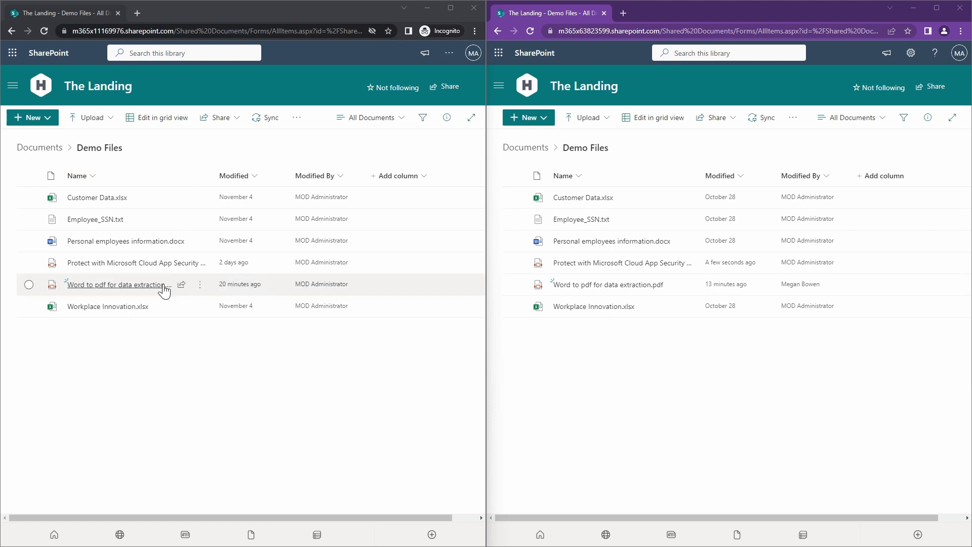
- Open "Protect with Microsoft Cloud App Security proxy.pdf" in the incognito window's default viewer and review its additional file options
{"action": "left_click", "coordinate": [151, 269]}
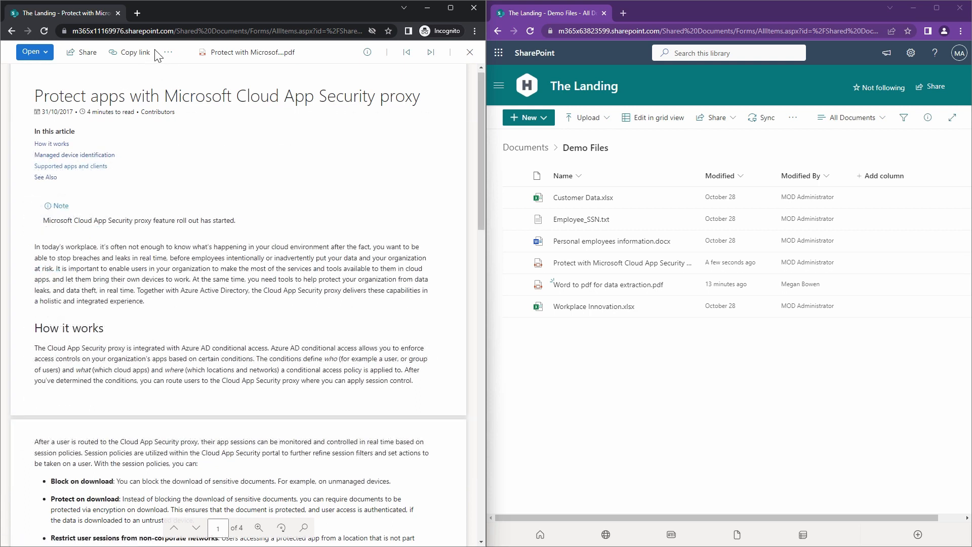
{"action": "left_click", "coordinate": [168, 55]}
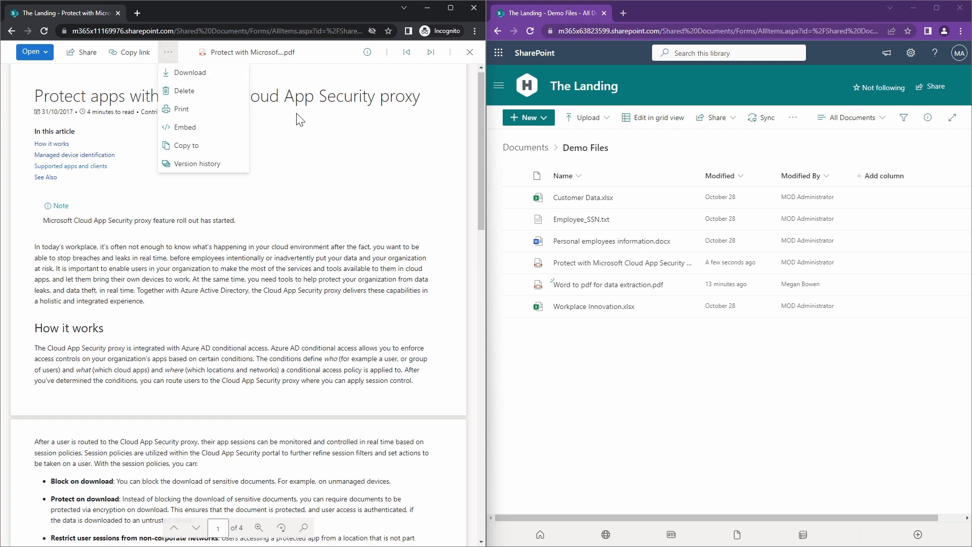
{"action": "left_click", "coordinate": [337, 172]}
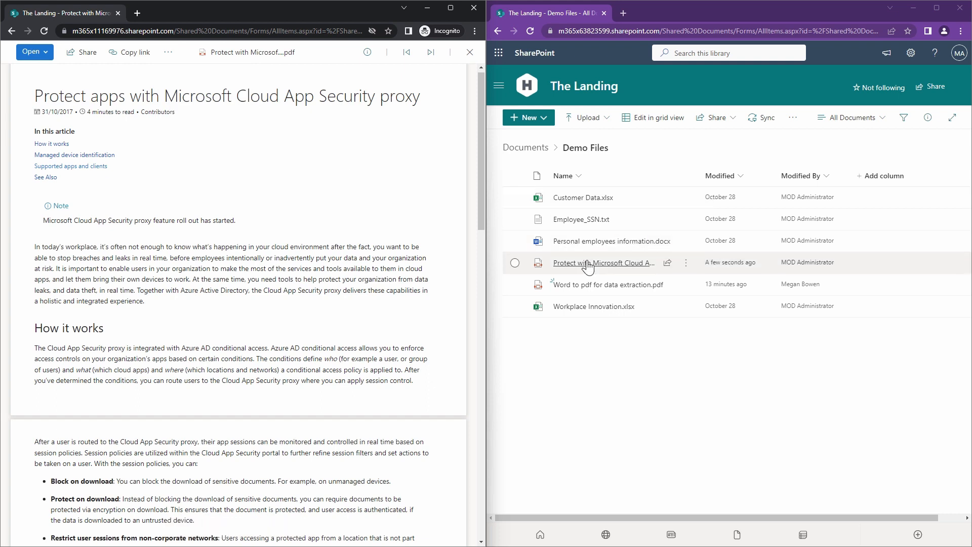
- Open the Cloud App Security PDF from the non-incognito library, and return to Demo Files to review the file's Open options
{"action": "mouse_move", "coordinate": [587, 267]}
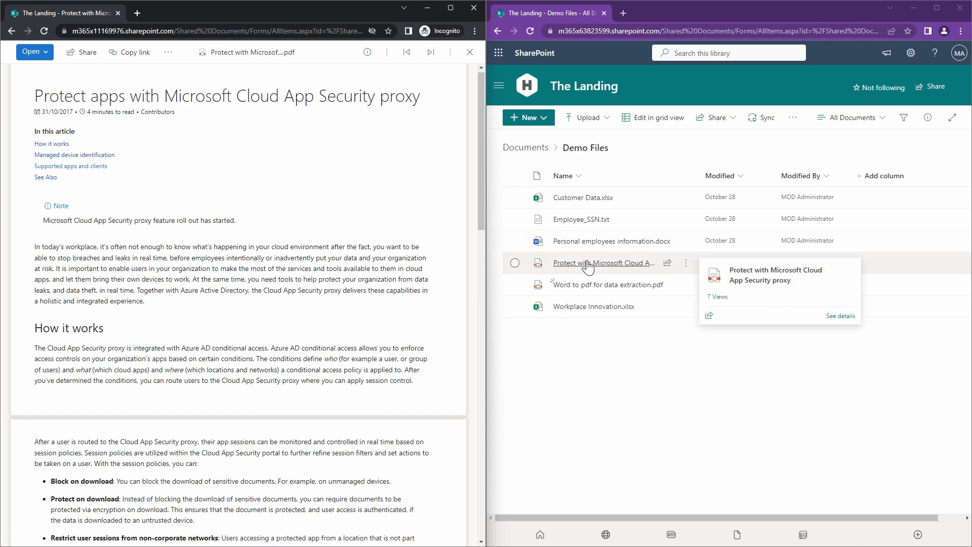
{"action": "left_click", "coordinate": [587, 264]}
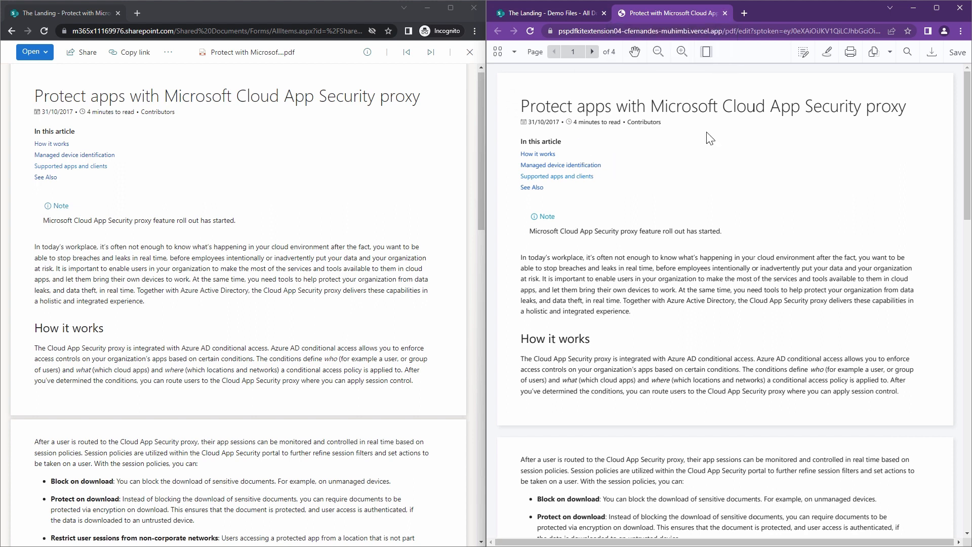
{"action": "left_click", "coordinate": [581, 15]}
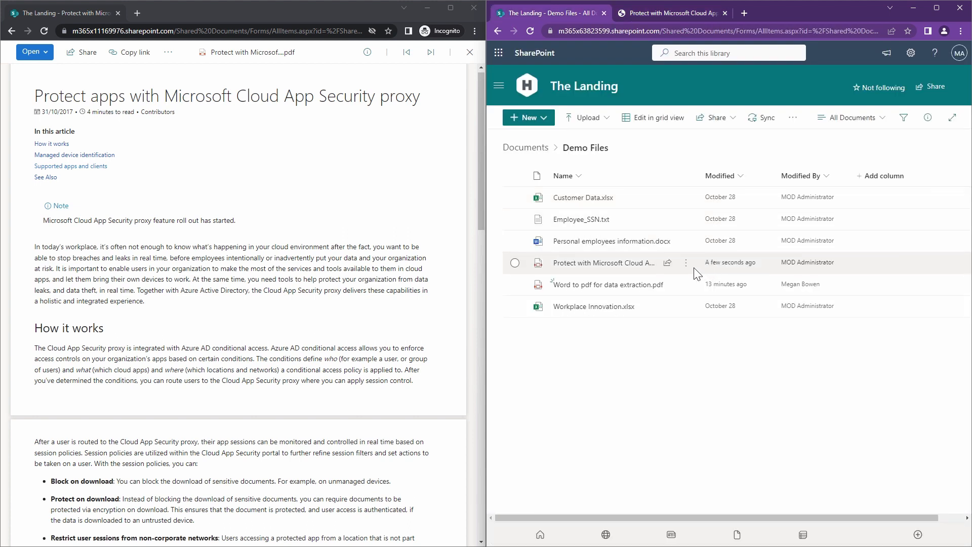
{"action": "left_click", "coordinate": [686, 264]}
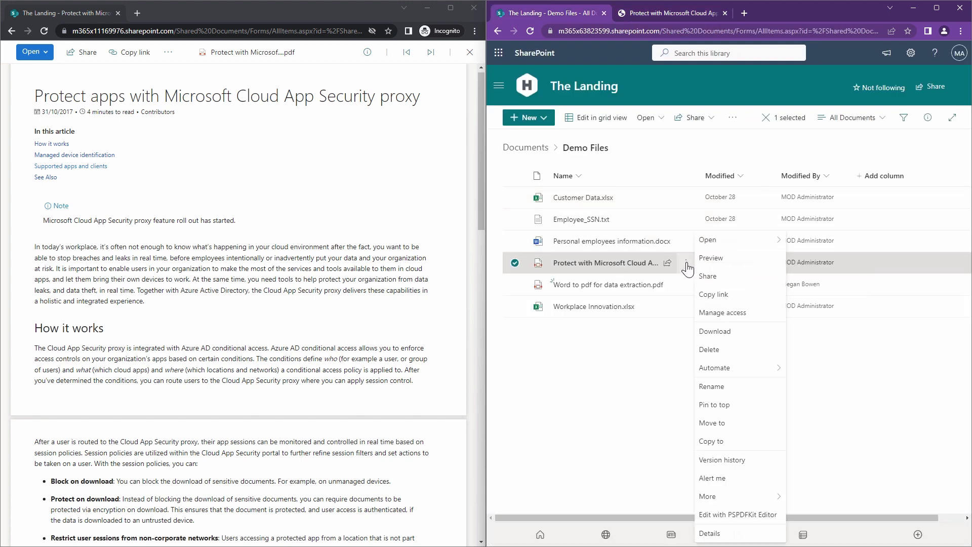
{"action": "mouse_move", "coordinate": [760, 239]}
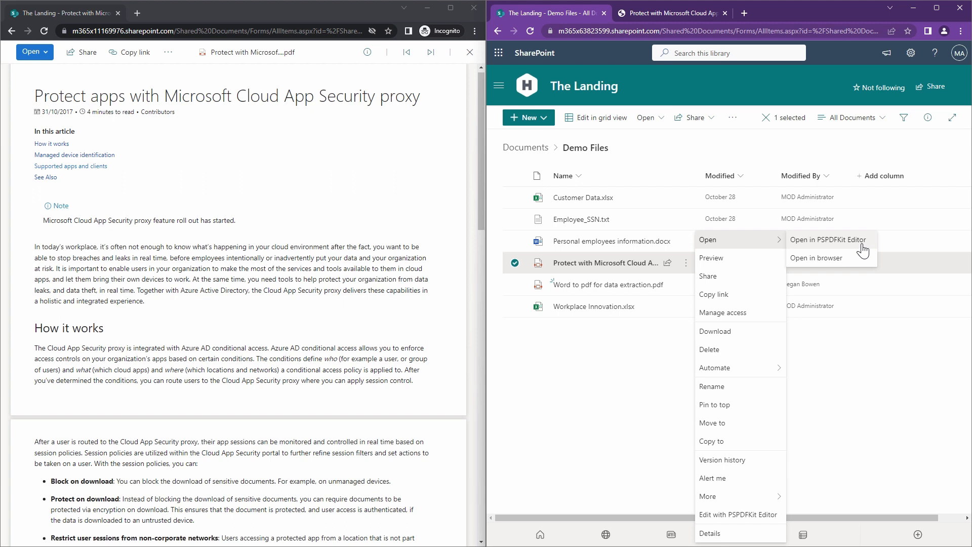
- Uncover the second user's SharePoint window, show the account details in both windows, and close the PDF editor tab
{"action": "left_click", "coordinate": [428, 9]}
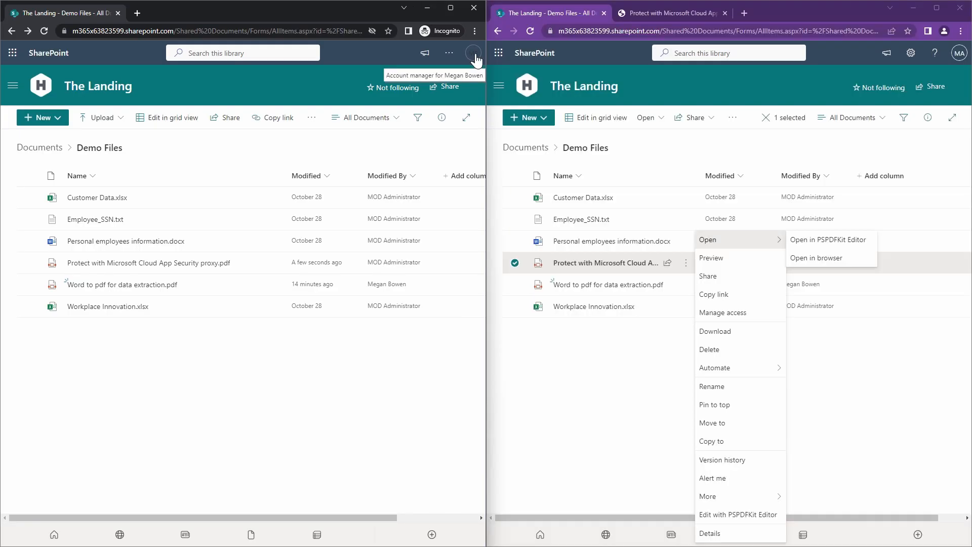
{"action": "left_click", "coordinate": [474, 53]}
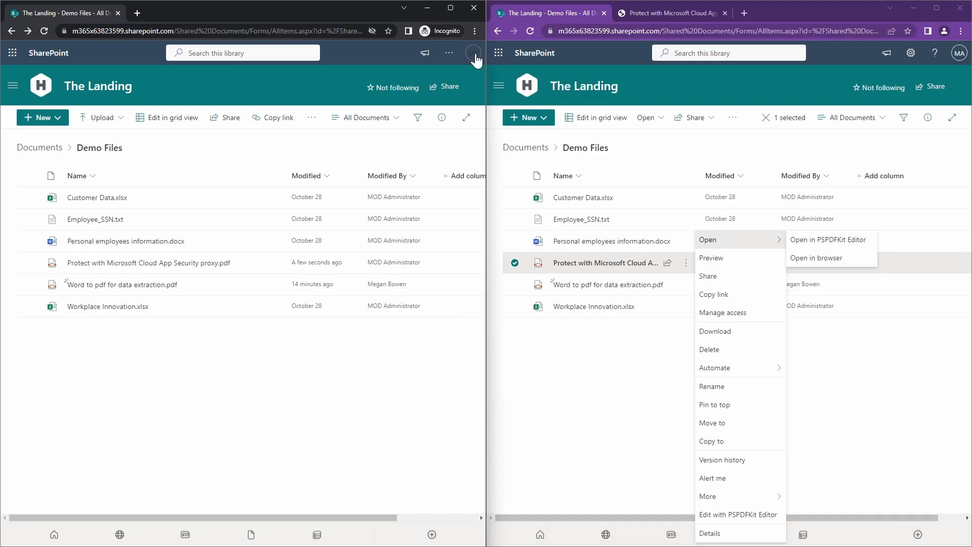
{"action": "left_click", "coordinate": [958, 52]}
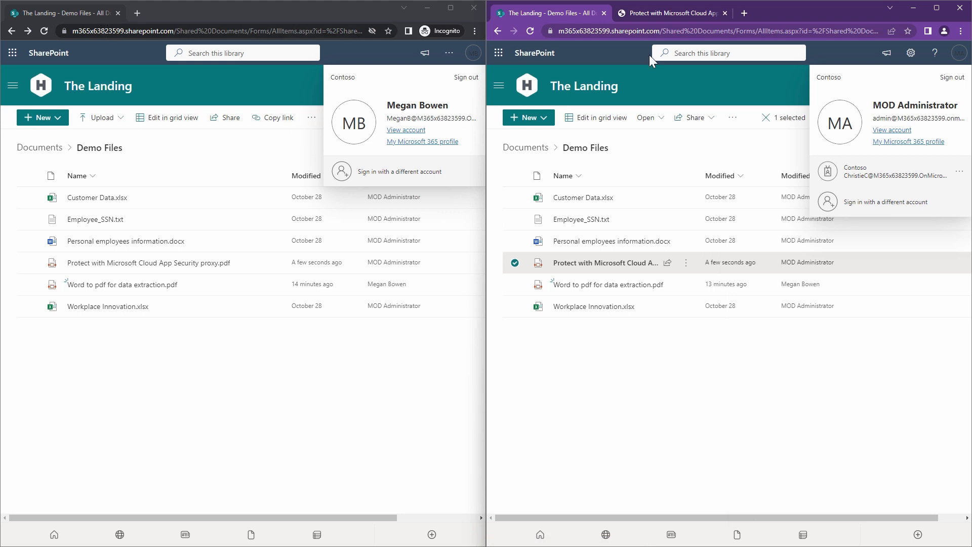
{"action": "left_click", "coordinate": [725, 13]}
- Open "Protect with Microsoft Cloud App Security proxy.pdf" from Demo Files in both users' windows
{"action": "mouse_move", "coordinate": [205, 265]}
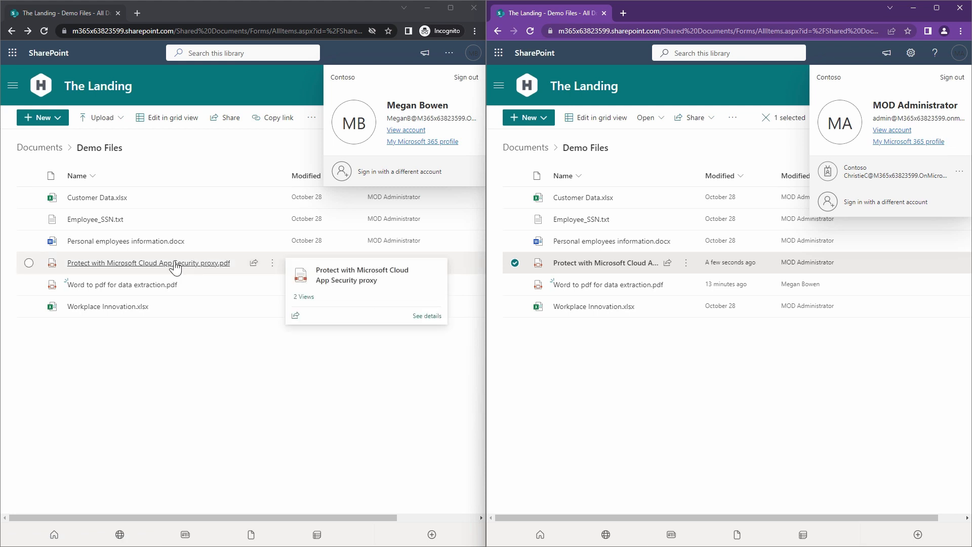
{"action": "left_click", "coordinate": [130, 264]}
{"action": "mouse_move", "coordinate": [622, 273]}
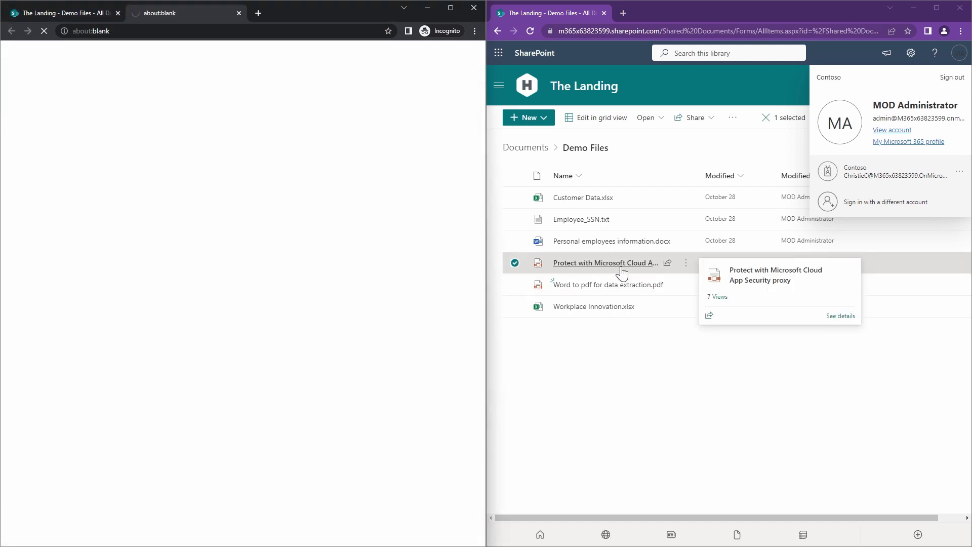
{"action": "left_click", "coordinate": [622, 274]}
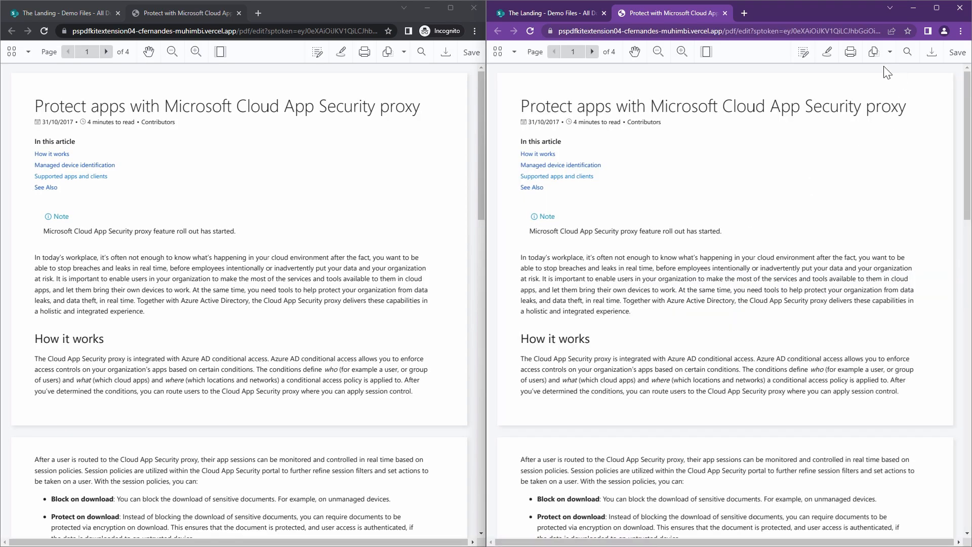
- Draw a freehand line under the title "Protect apps with Microsoft Cloud App Security proxy" in the administrator's copy
{"action": "left_click", "coordinate": [827, 52]}
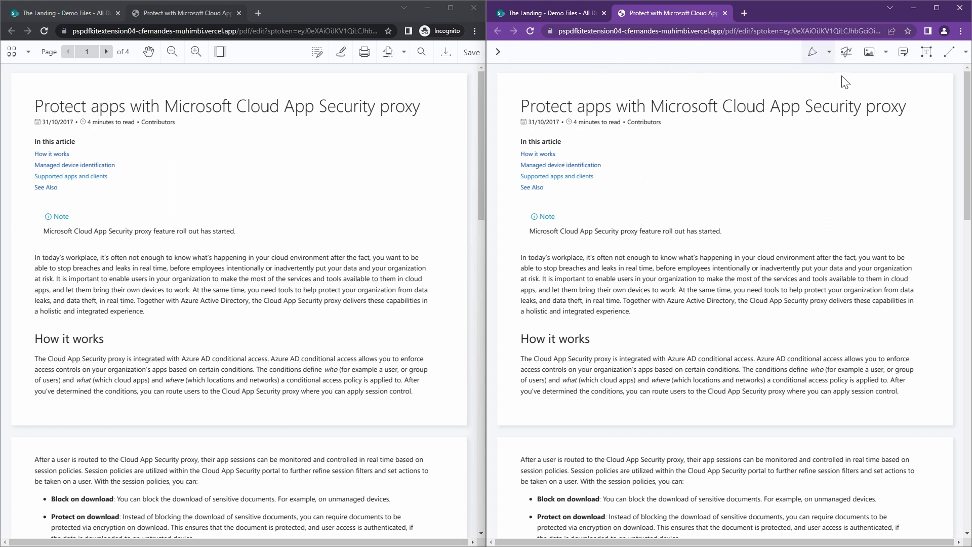
{"action": "left_click", "coordinate": [813, 53]}
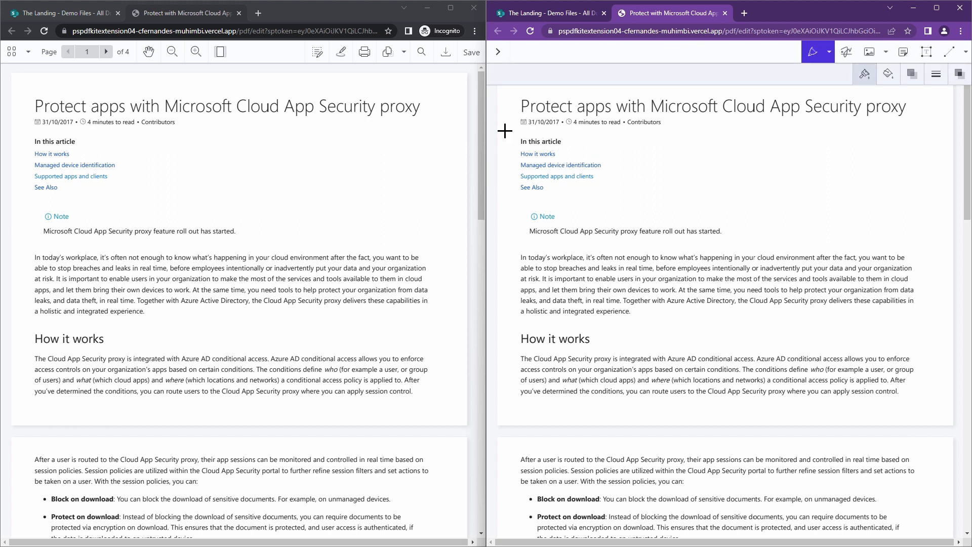
{"action": "left_click_drag", "start_coordinate": [520, 115], "coordinate": [911, 122]}
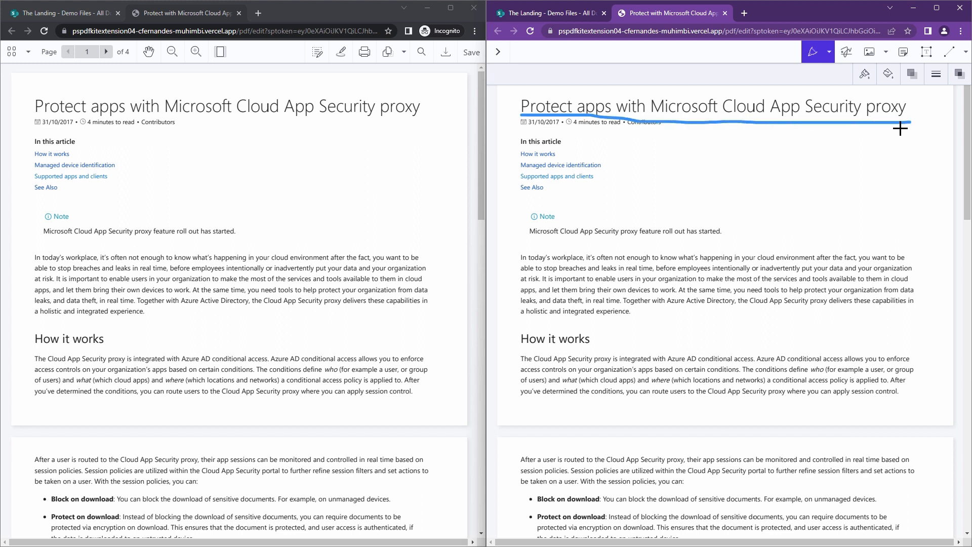
{"action": "key", "text": "Escape"}
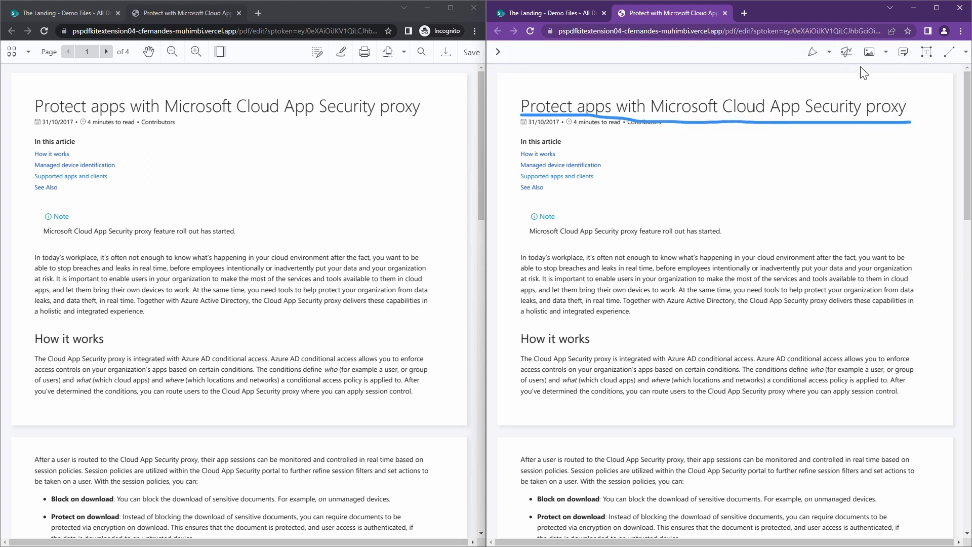
{"action": "left_click", "coordinate": [498, 52]}
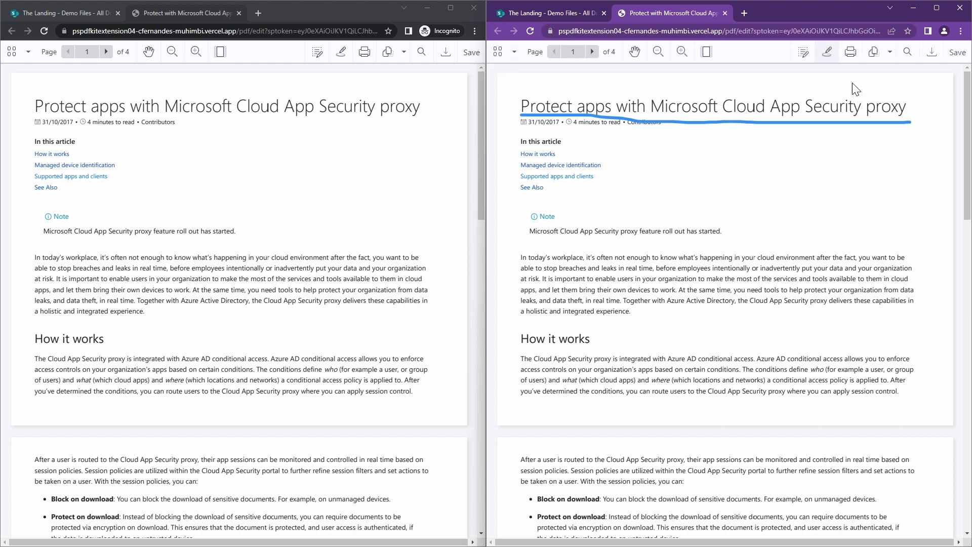
- Edit the "How it works" heading in the administrator's copy to read "This is how it works"
{"action": "left_click", "coordinate": [803, 52]}
{"action": "left_click", "coordinate": [525, 337]}
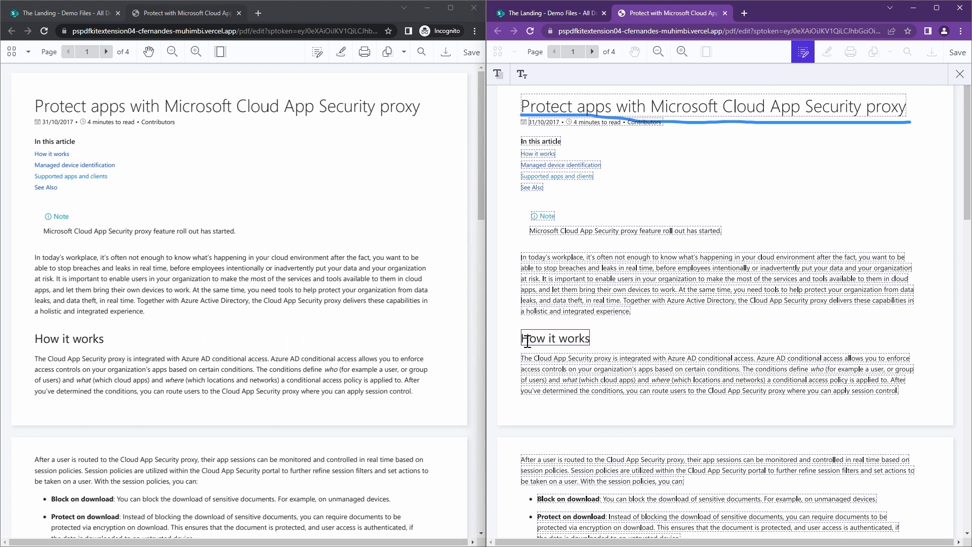
{"action": "key", "text": "BackSpace"}
{"action": "type", "text": "This is h"}
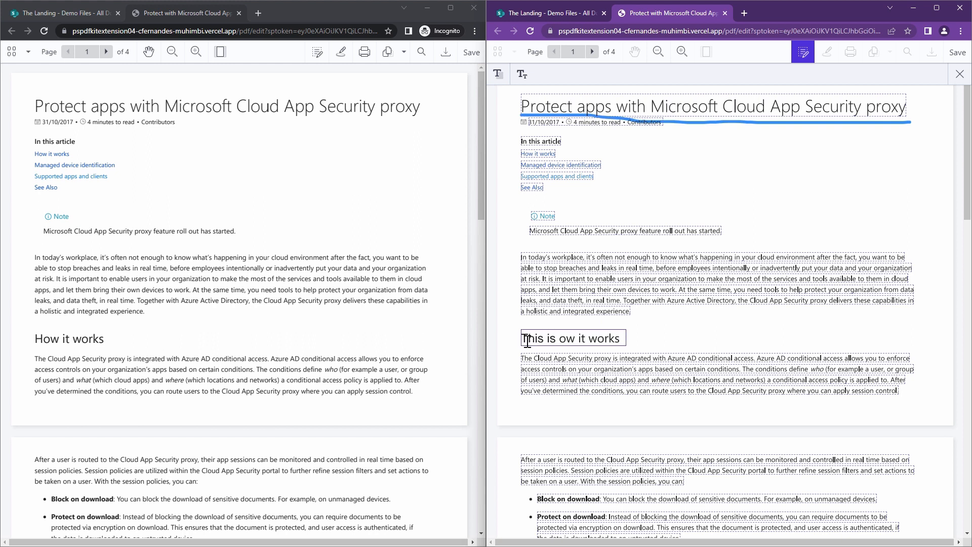
{"action": "left_click", "coordinate": [959, 74]}
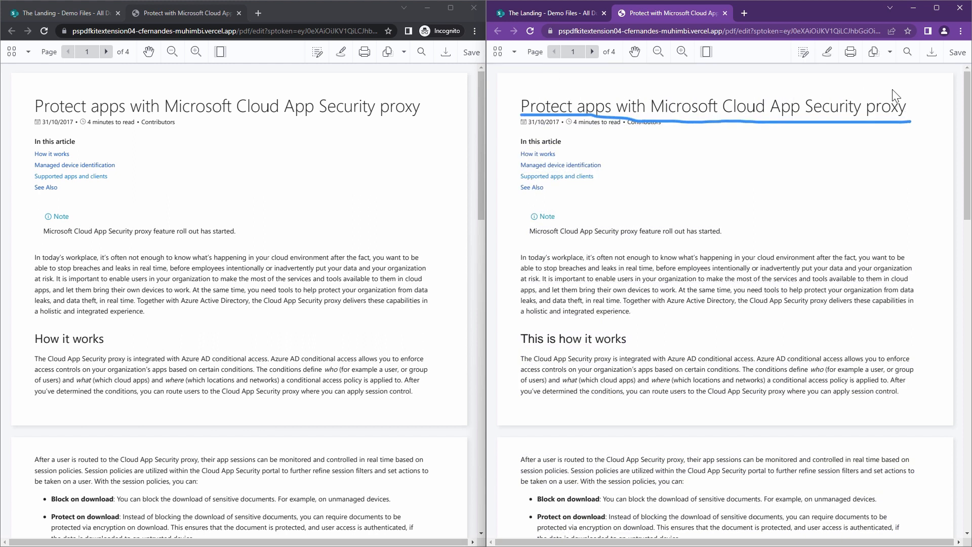
- Add a typed signature with the signer's full name, sized small and placed in the blank area below the title
{"action": "left_click", "coordinate": [831, 60]}
{"action": "left_click", "coordinate": [846, 52]}
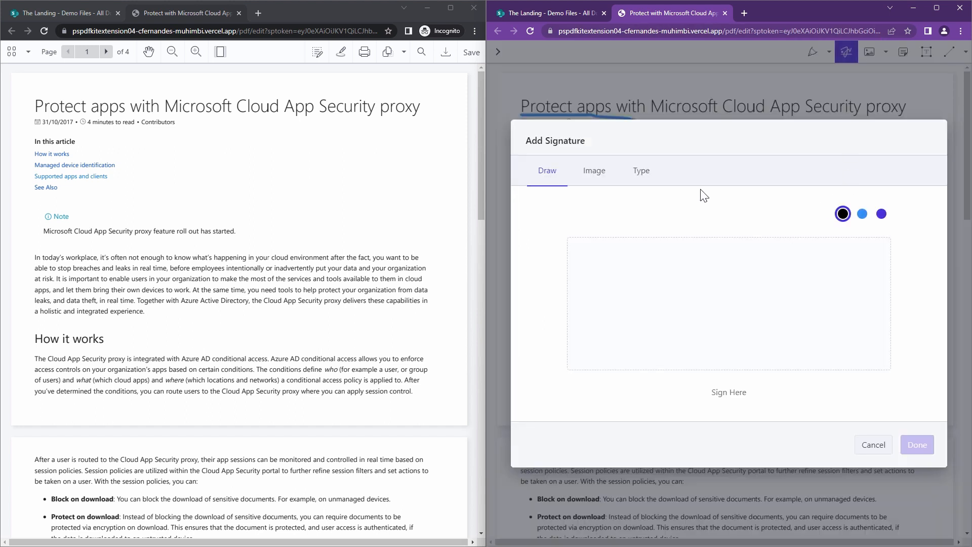
{"action": "left_click", "coordinate": [640, 171]}
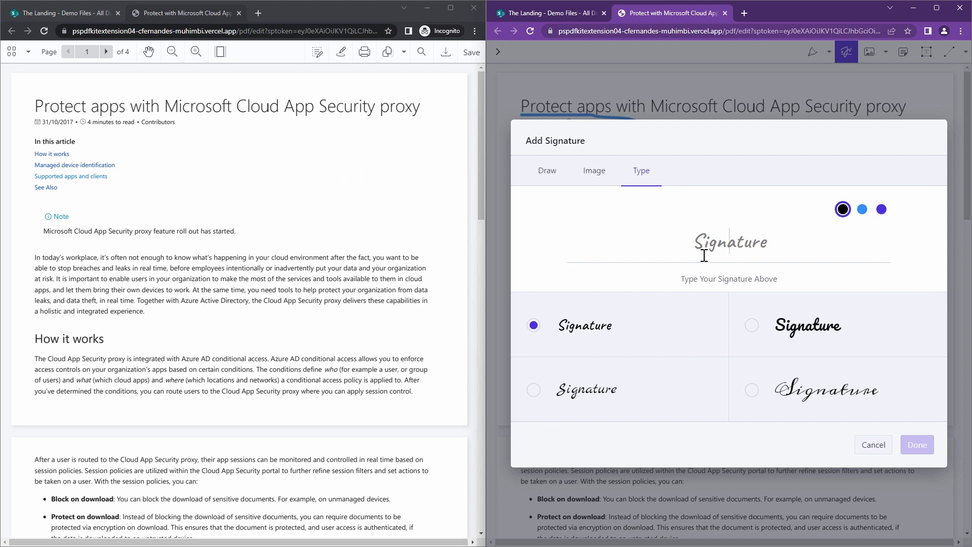
{"action": "type", "text": "Clavin Fernandes"}
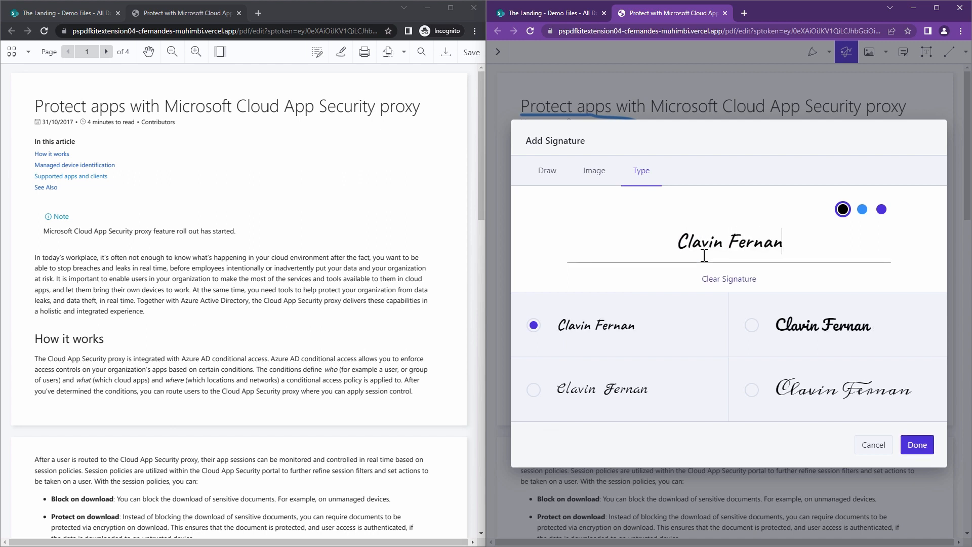
{"action": "left_click", "coordinate": [916, 445]}
{"action": "mouse_move", "coordinate": [567, 277]}
{"action": "left_mouse_down"}
{"action": "mouse_move", "coordinate": [776, 247]}
{"action": "mouse_move", "coordinate": [823, 217]}
{"action": "mouse_move", "coordinate": [837, 178]}
{"action": "left_mouse_up"}
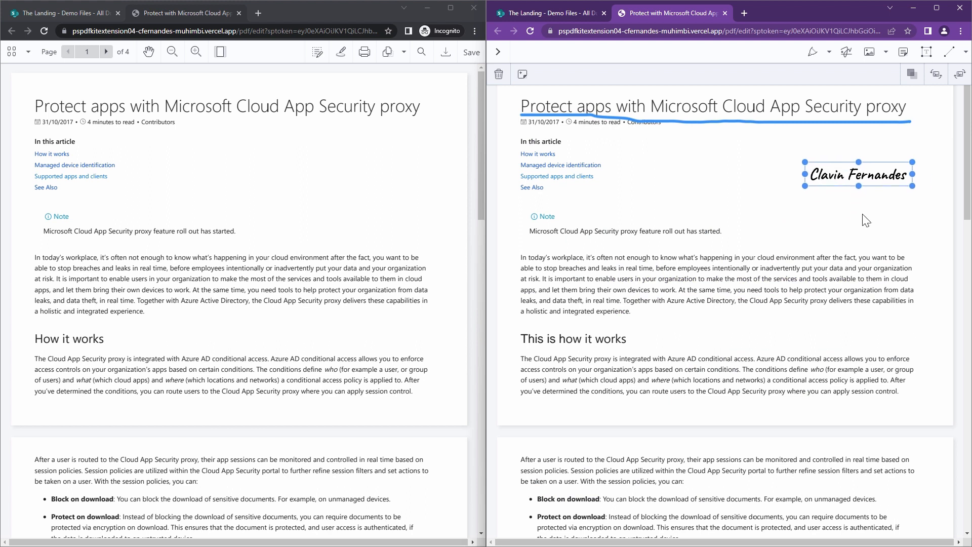
{"action": "left_click", "coordinate": [866, 220]}
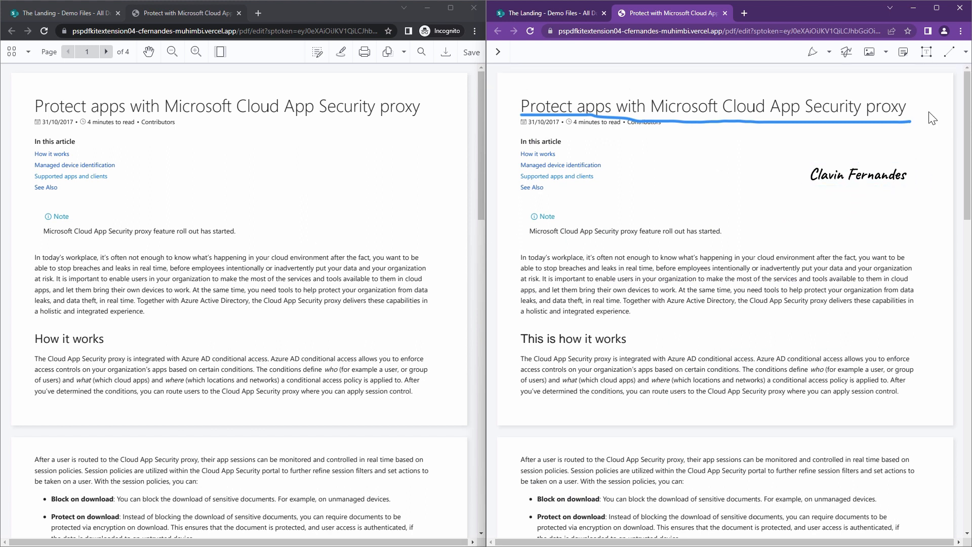
- Leave annotation mode and save the edited PDF in the administrator's window, acknowledging the save message
{"action": "left_click", "coordinate": [498, 51]}
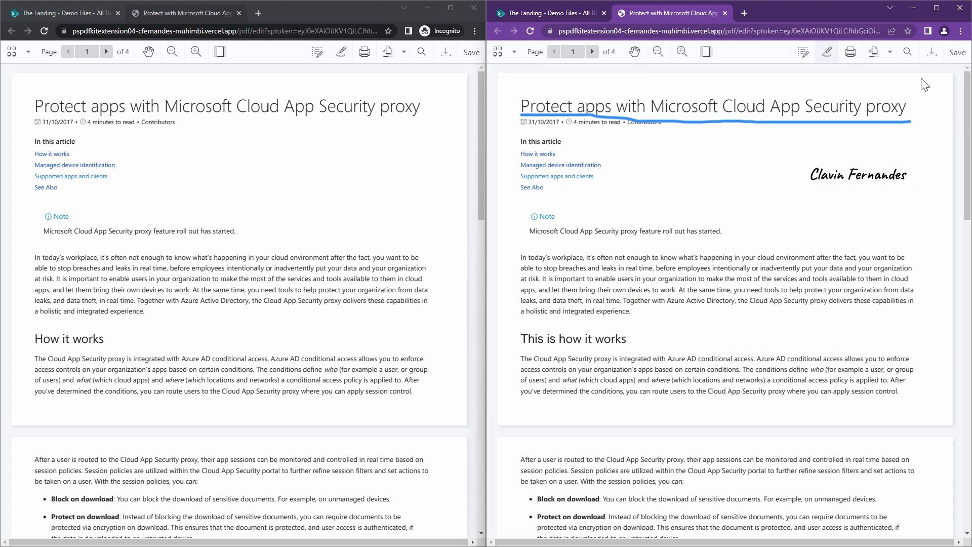
{"action": "left_click", "coordinate": [956, 52]}
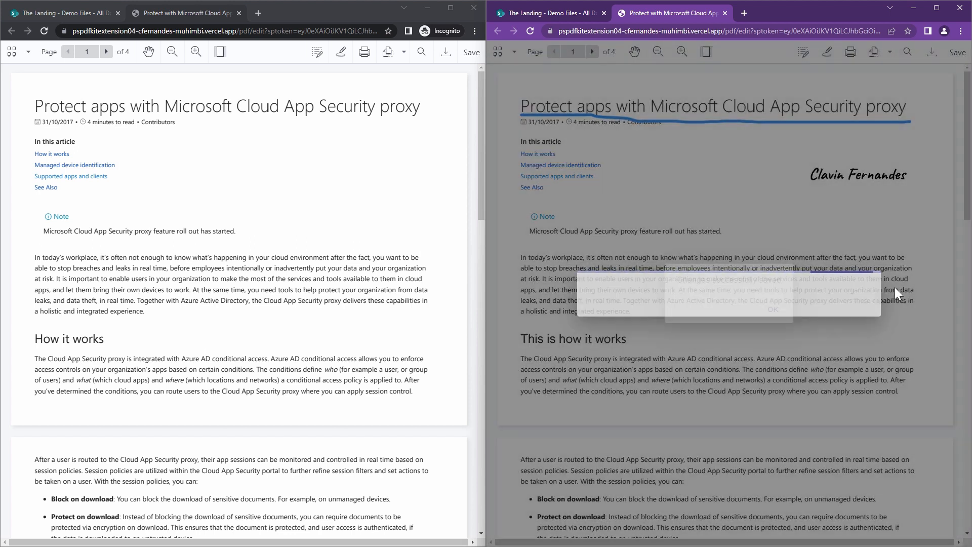
{"action": "left_click", "coordinate": [774, 313]}
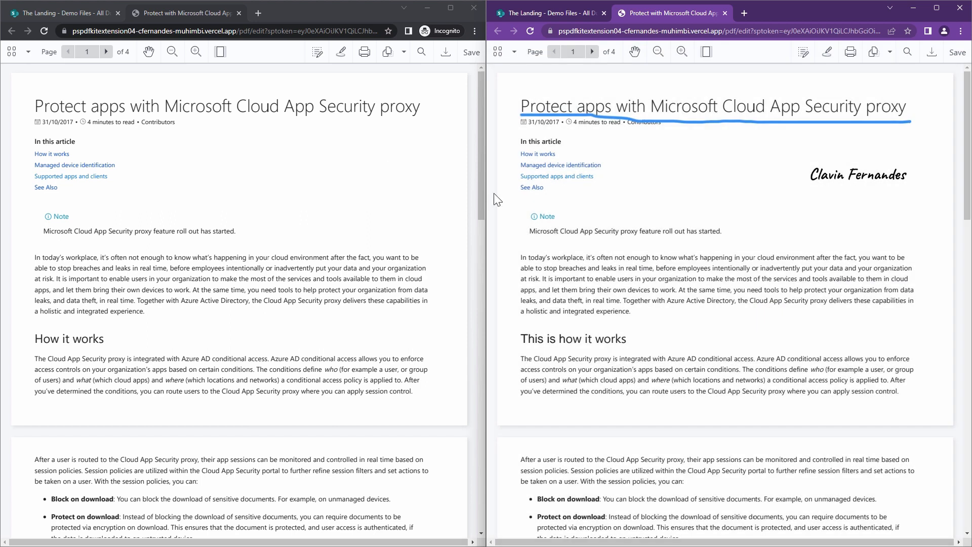
- Draw a freehand line under the Note sentence about the proxy feature roll out in the second user's copy
{"action": "left_click", "coordinate": [340, 51]}
{"action": "left_click", "coordinate": [343, 52]}
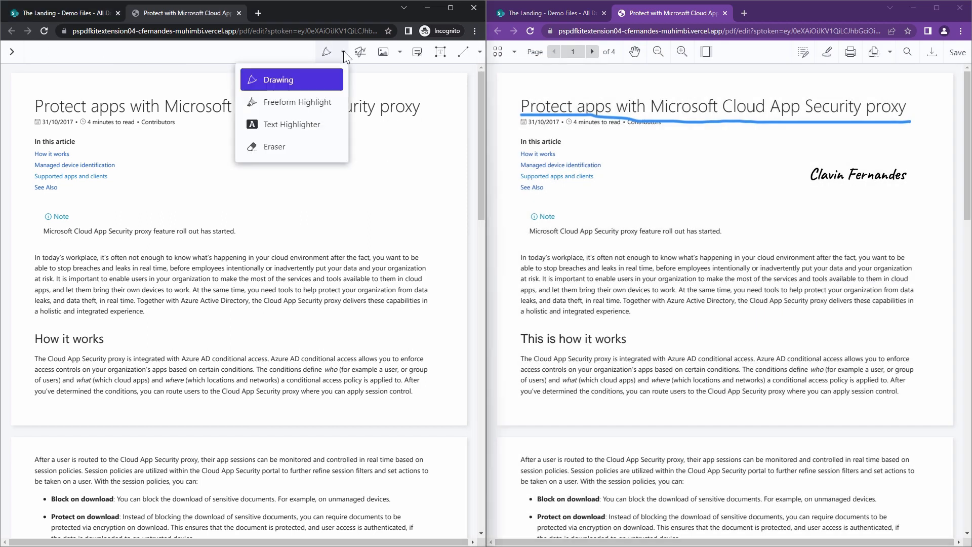
{"action": "left_click", "coordinate": [284, 66]}
{"action": "left_click_drag", "start_coordinate": [39, 245], "coordinate": [260, 237]}
- Add a typed signature with the second user's first name, shrink it, and place it beside the "In this article" links
{"action": "left_click", "coordinate": [360, 52]}
{"action": "left_click", "coordinate": [155, 172]}
{"action": "type", "text": "Megan"}
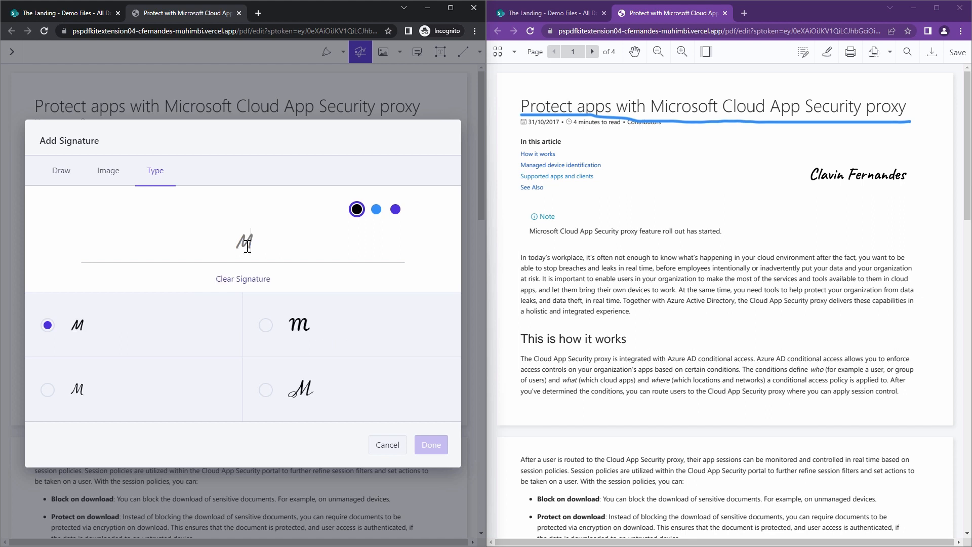
{"action": "key", "text": "Return"}
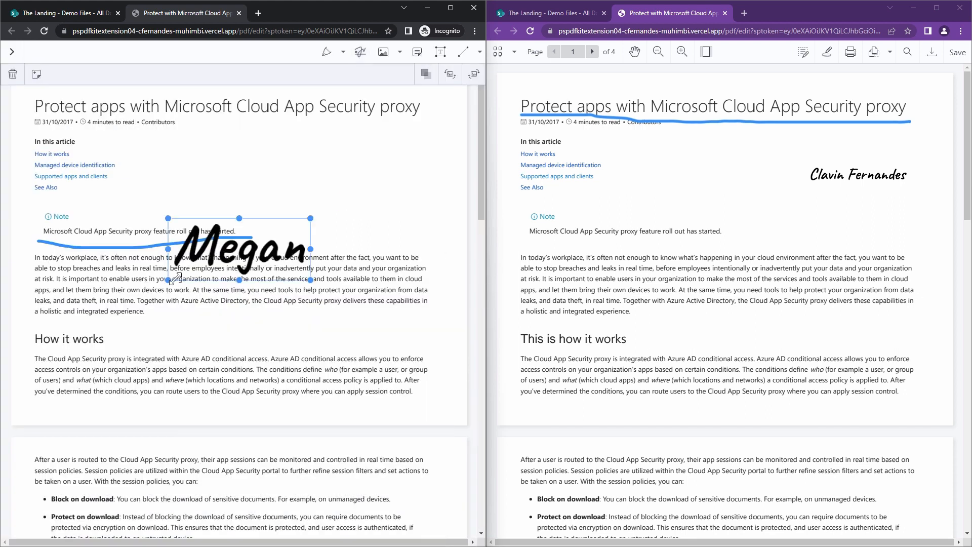
{"action": "left_click_drag", "start_coordinate": [168, 279], "coordinate": [225, 258]}
{"action": "mouse_move", "coordinate": [284, 240]}
{"action": "left_mouse_down"}
{"action": "mouse_move", "coordinate": [296, 141]}
{"action": "mouse_move", "coordinate": [265, 160]}
{"action": "left_mouse_up"}
{"action": "key", "text": "Escape"}
- Leave annotation mode, try to save the second user's PDF, and reload the document to load the administrator's changes
{"action": "left_click", "coordinate": [12, 53]}
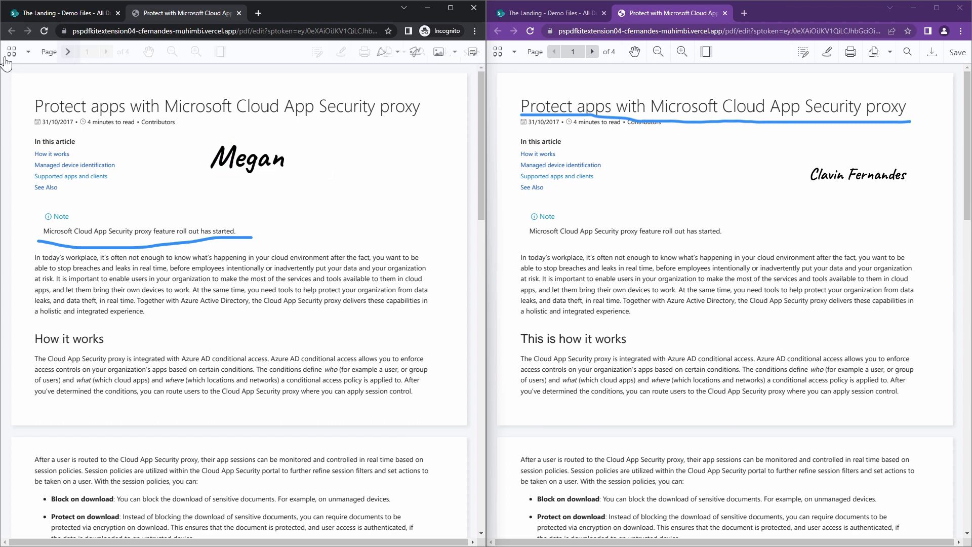
{"action": "left_click", "coordinate": [465, 66]}
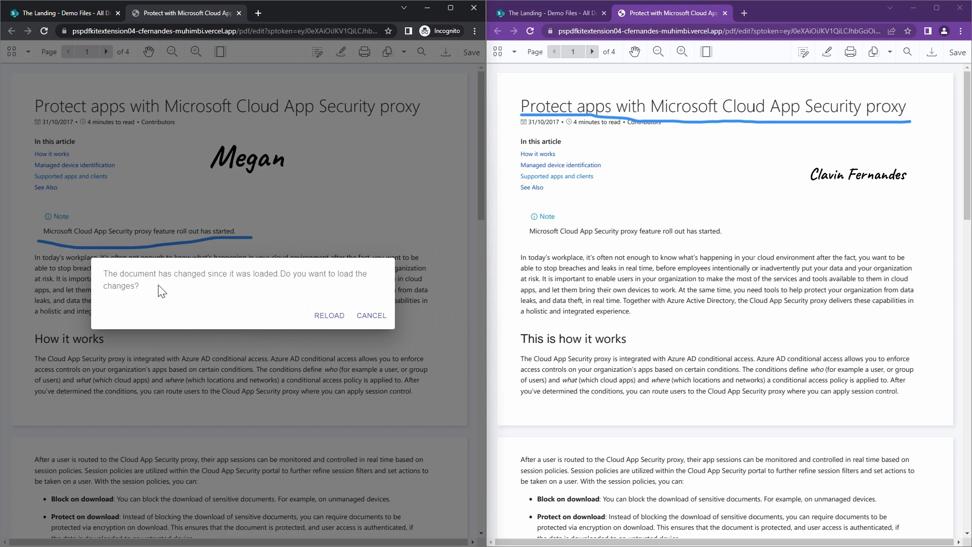
{"action": "triple_click", "coordinate": [104, 280]}
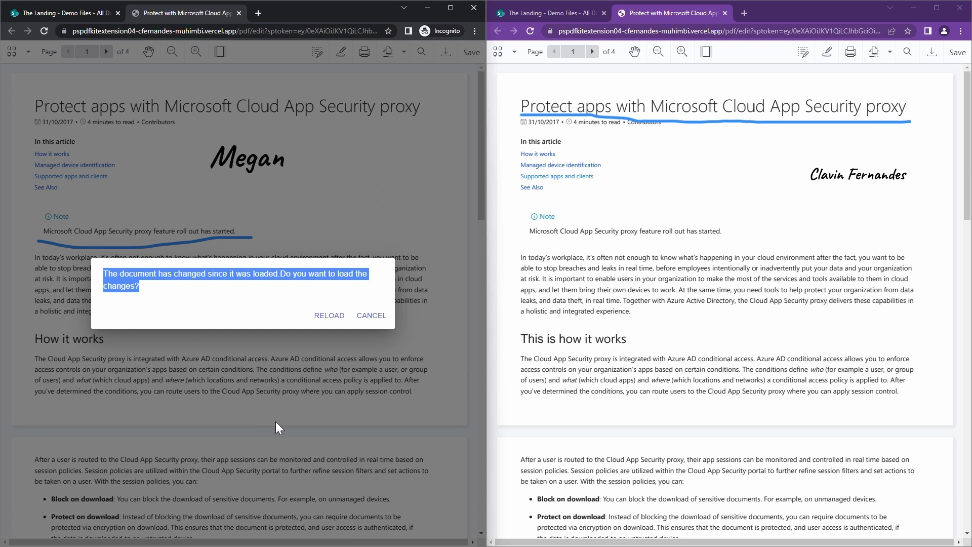
{"action": "left_click", "coordinate": [337, 320]}
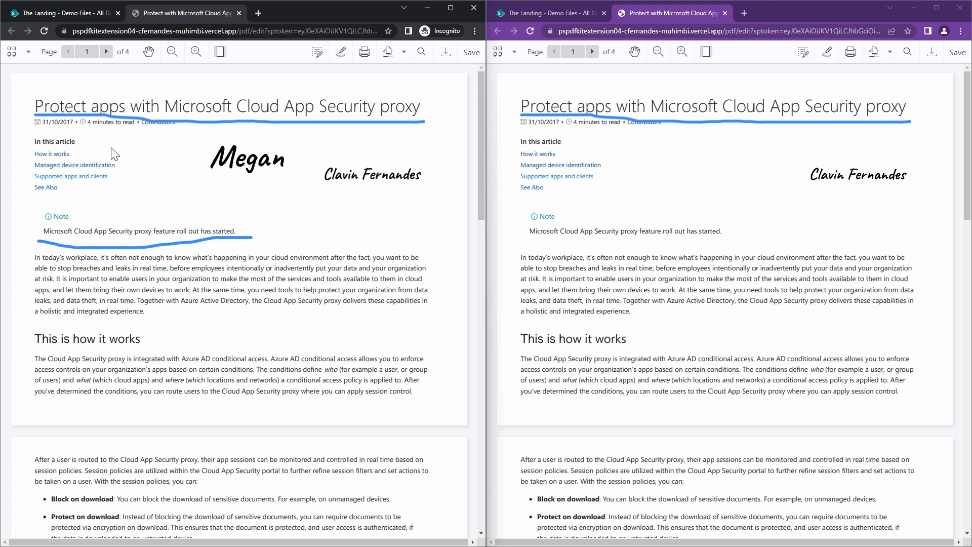
- Shrink the second user's signature and place it slightly lower, in line with the administrator's signature
{"action": "left_click", "coordinate": [238, 159]}
{"action": "mouse_move", "coordinate": [204, 178]}
{"action": "left_mouse_down"}
{"action": "mouse_move", "coordinate": [231, 167]}
{"action": "mouse_move", "coordinate": [261, 188]}
{"action": "left_mouse_up"}
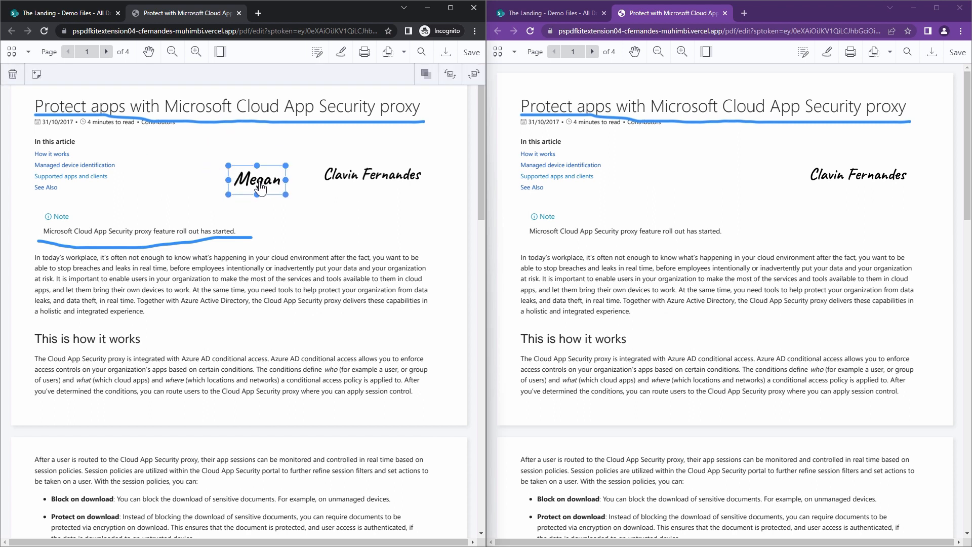
{"action": "left_click", "coordinate": [386, 175]}
{"action": "left_click", "coordinate": [258, 182]}
{"action": "left_click", "coordinate": [335, 223]}
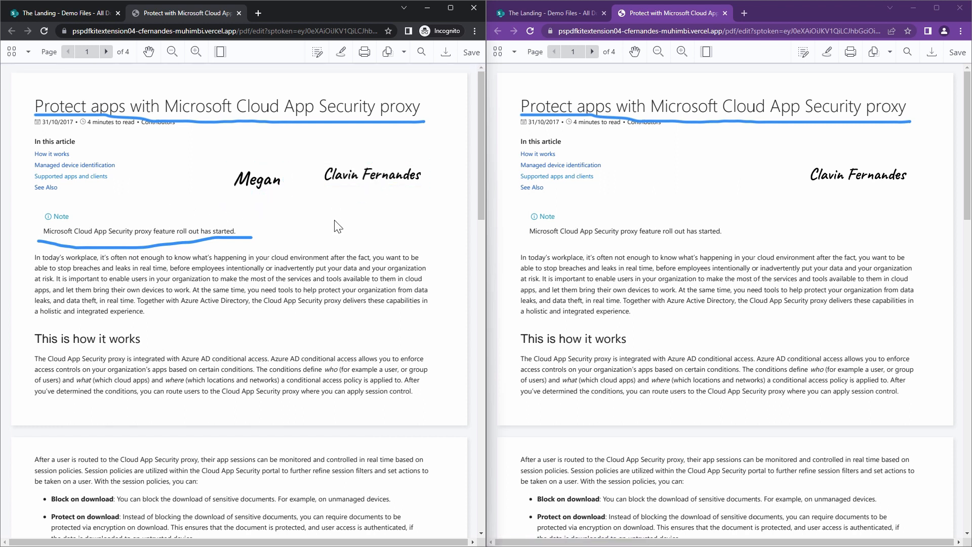
- Delete the second user's signature from the first page of the PDF
{"action": "left_click", "coordinate": [271, 183]}
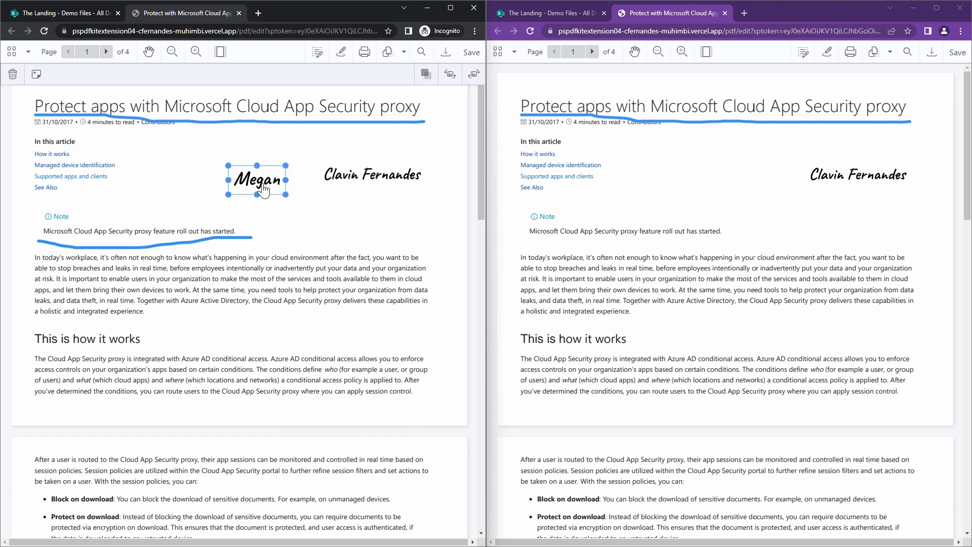
{"action": "key", "text": "Delete"}
{"action": "left_click", "coordinate": [301, 299]}
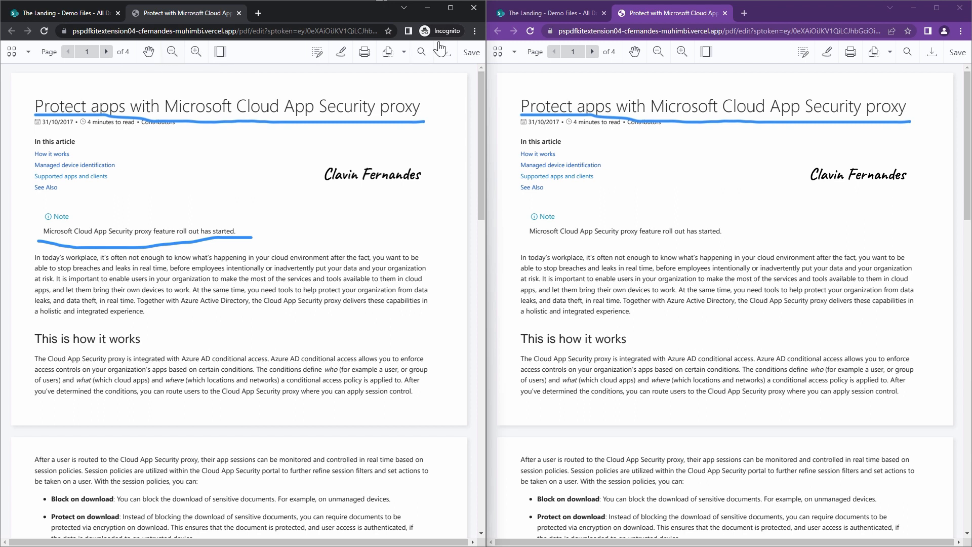
- Close the PDF in both windows and check out Protect with Microsoft Cloud App Security proxy.pdf in the second user's library
{"action": "left_click", "coordinate": [239, 13]}
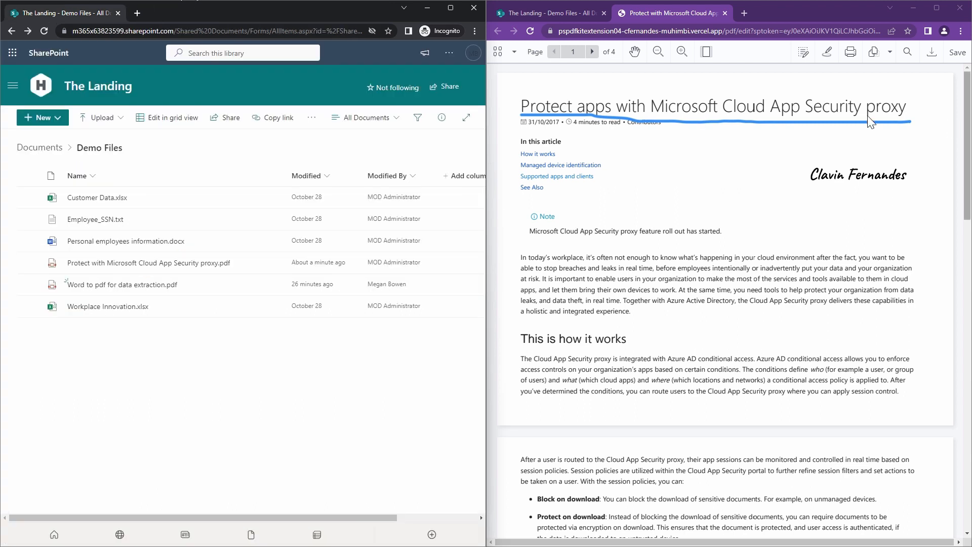
{"action": "left_click", "coordinate": [725, 14]}
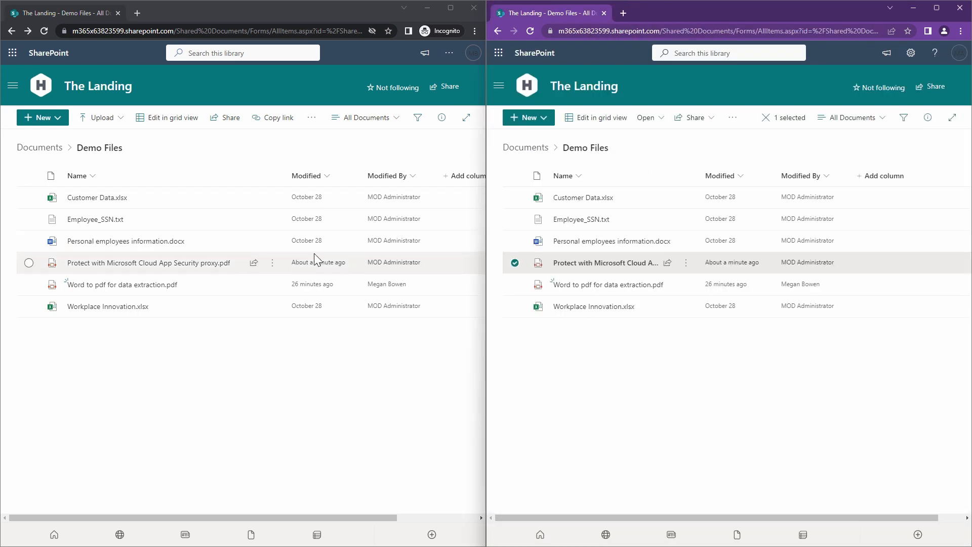
{"action": "left_click", "coordinate": [187, 274]}
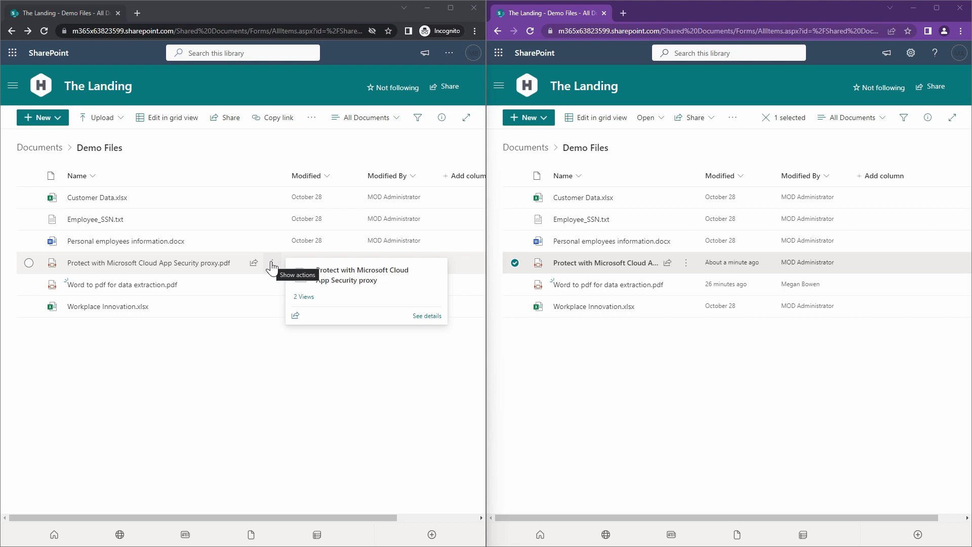
{"action": "left_click", "coordinate": [272, 264]}
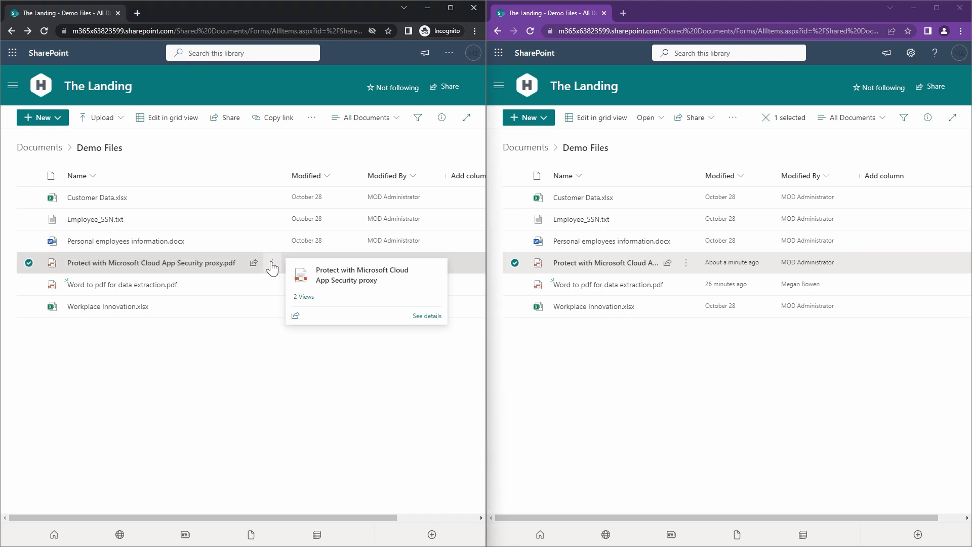
{"action": "mouse_move", "coordinate": [365, 499]}
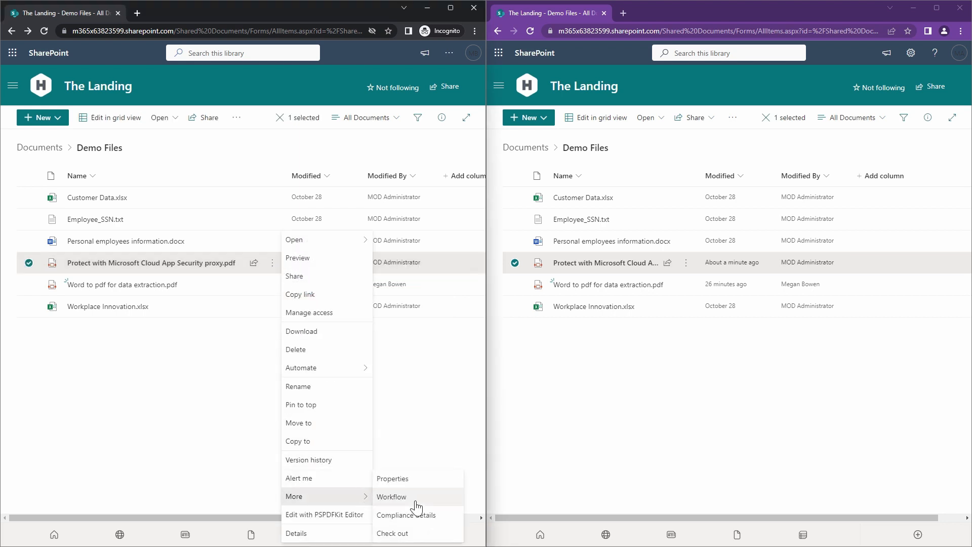
{"action": "left_click", "coordinate": [415, 529]}
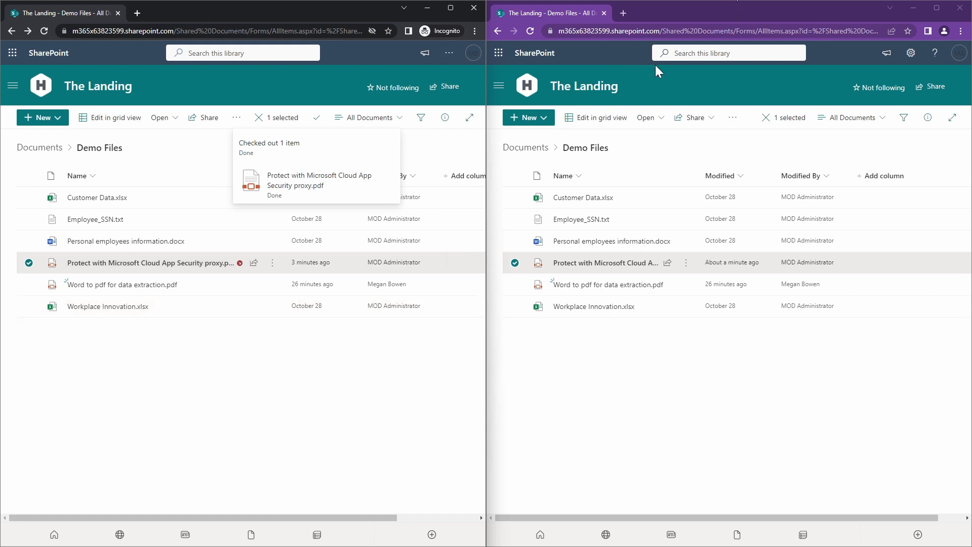
- Widen the Name column in the administrator's library and reload the page to inspect the PDF's checkout status
{"action": "left_click_drag", "start_coordinate": [700, 175], "coordinate": [733, 176]}
{"action": "left_click_drag", "start_coordinate": [796, 176], "coordinate": [794, 175]}
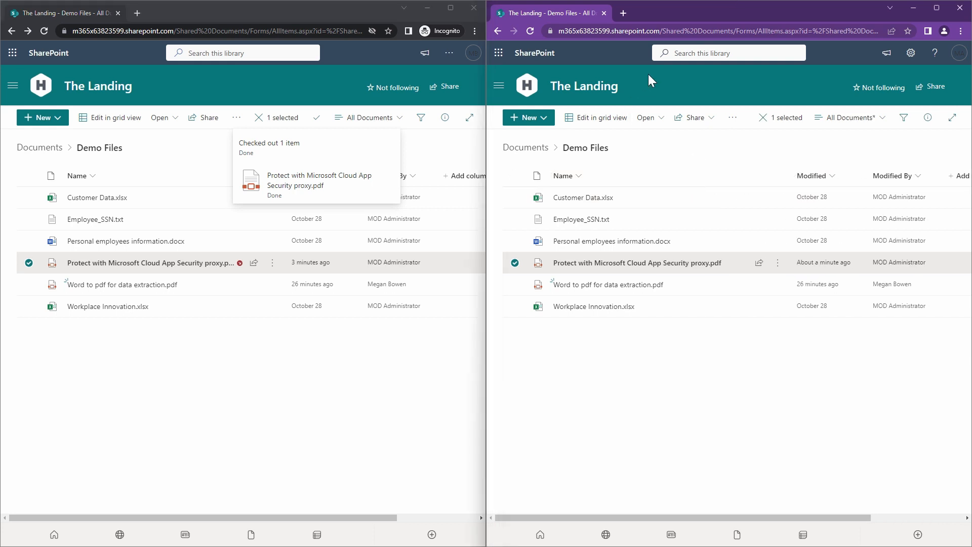
{"action": "left_click", "coordinate": [527, 32]}
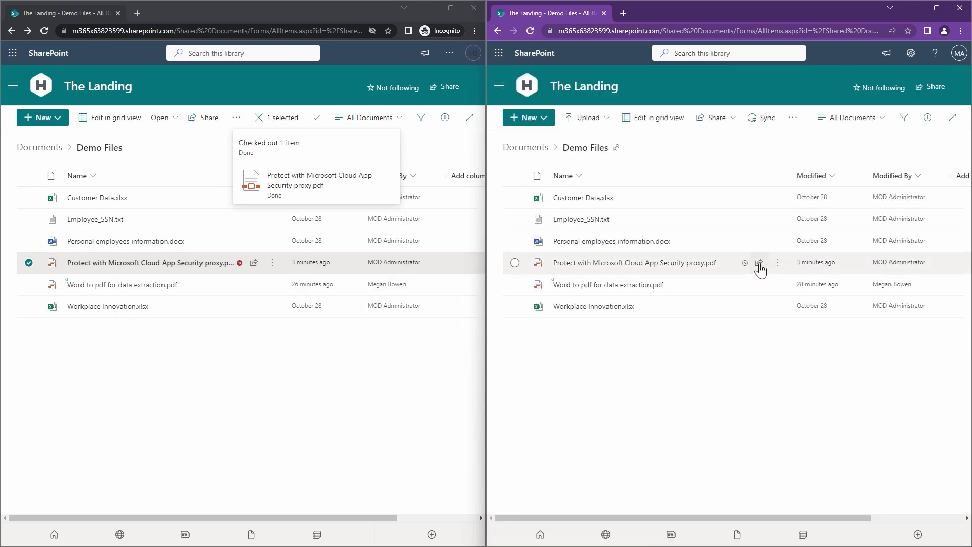
{"action": "mouse_move", "coordinate": [746, 263]}
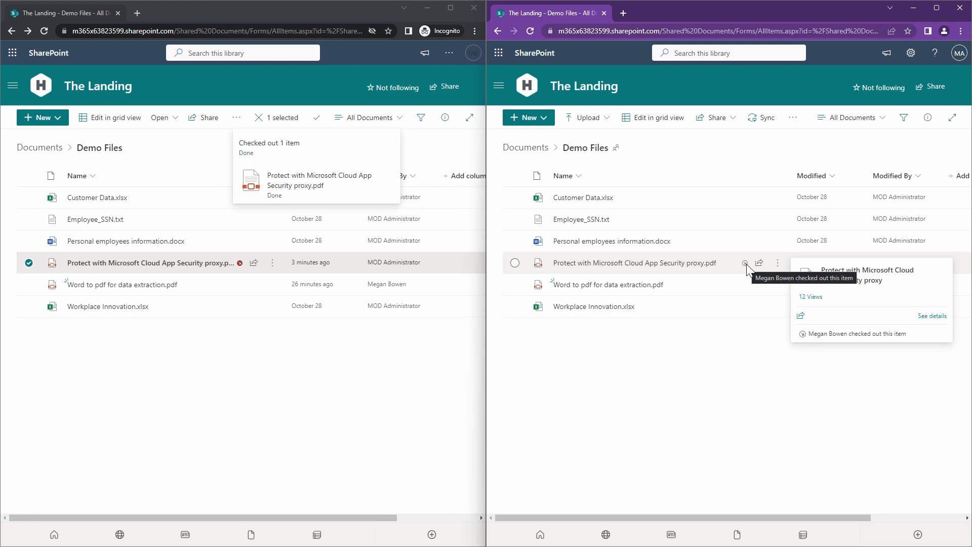
- Open the checked-out PDF in the second user's window and draw a freehand line under the Note sentence
{"action": "left_click", "coordinate": [148, 266]}
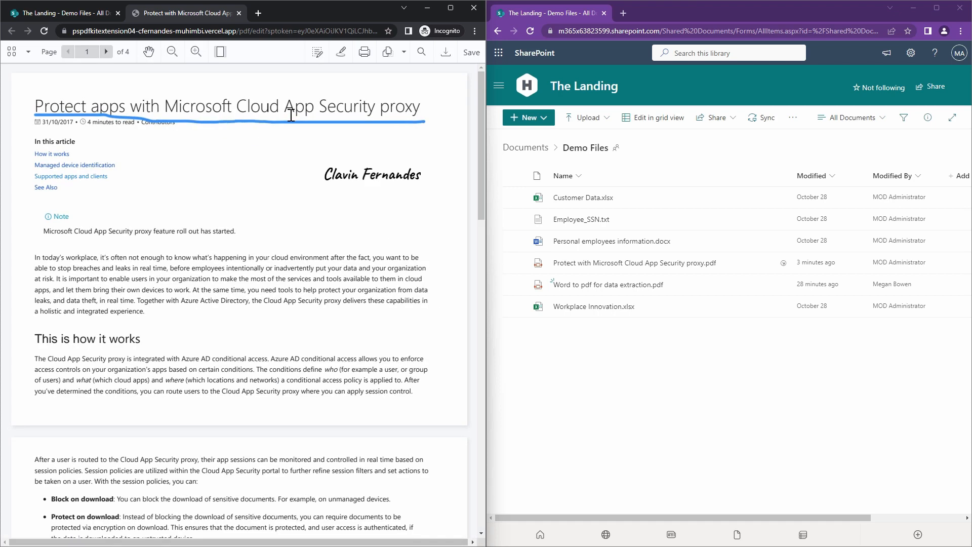
{"action": "left_click", "coordinate": [318, 52]}
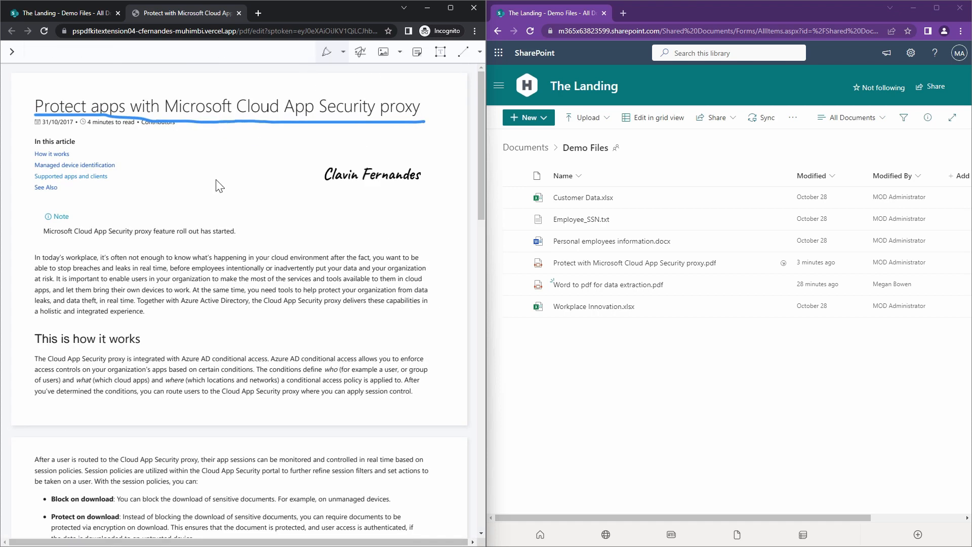
{"action": "left_click", "coordinate": [334, 52]}
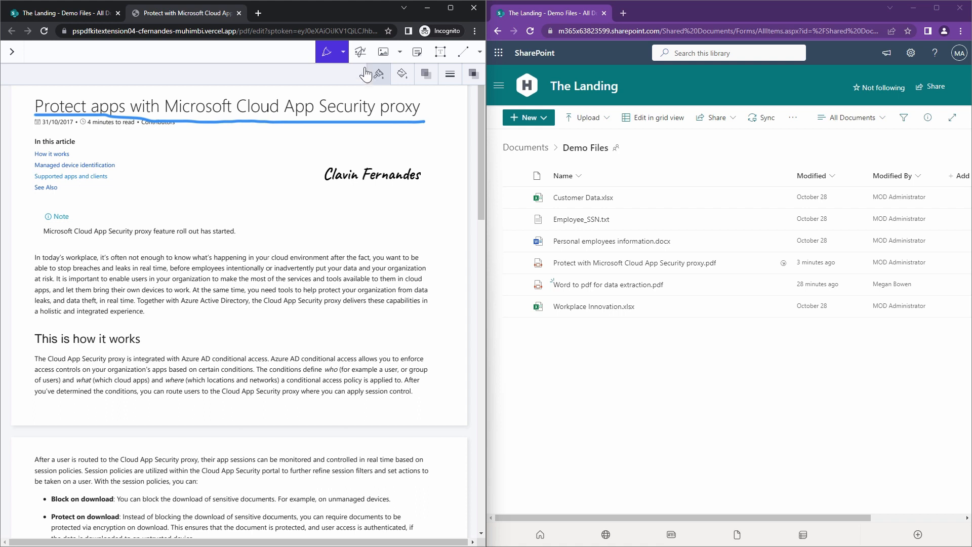
{"action": "left_click", "coordinate": [343, 52]}
{"action": "left_click", "coordinate": [285, 84]}
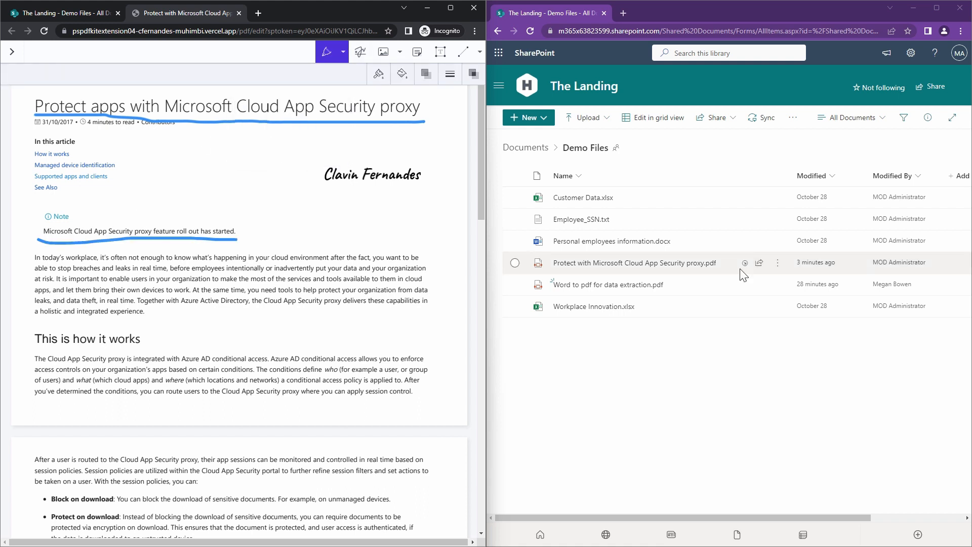
- Open the checked-out PDF read-only in the administrator's window, acknowledging the checkout message
{"action": "left_click", "coordinate": [667, 267]}
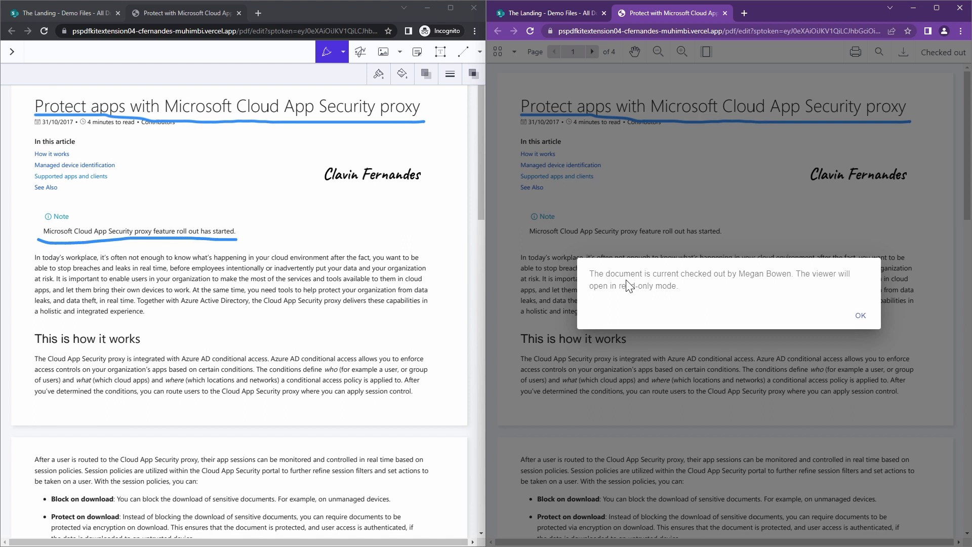
{"action": "left_click", "coordinate": [860, 317]}
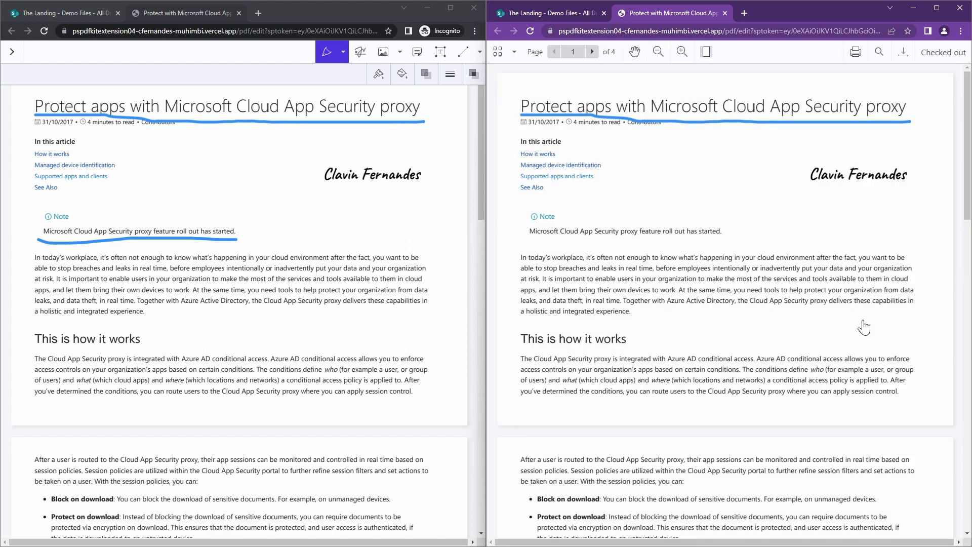
- Leave annotation mode, save the second user's checked-out PDF, and close the document in both windows
{"action": "left_click", "coordinate": [12, 51]}
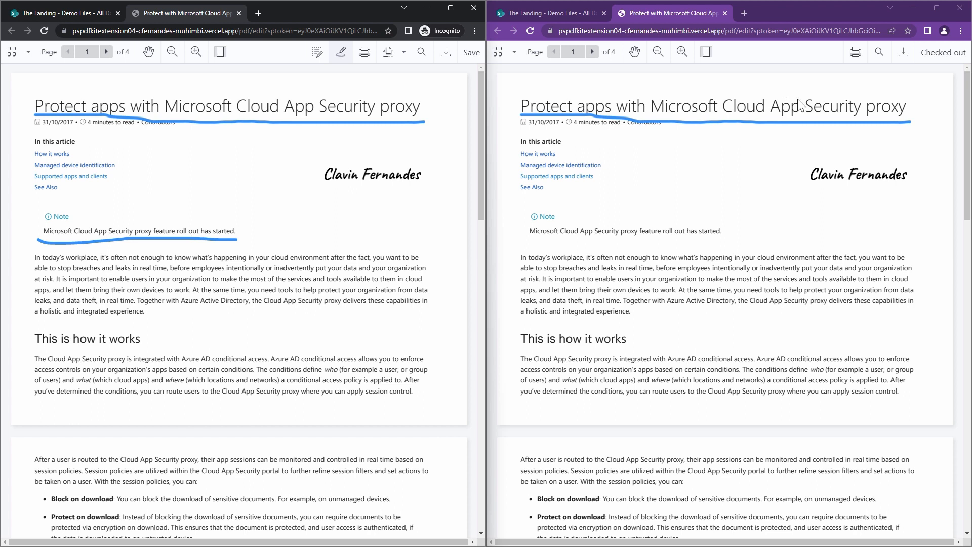
{"action": "left_click", "coordinate": [468, 57]}
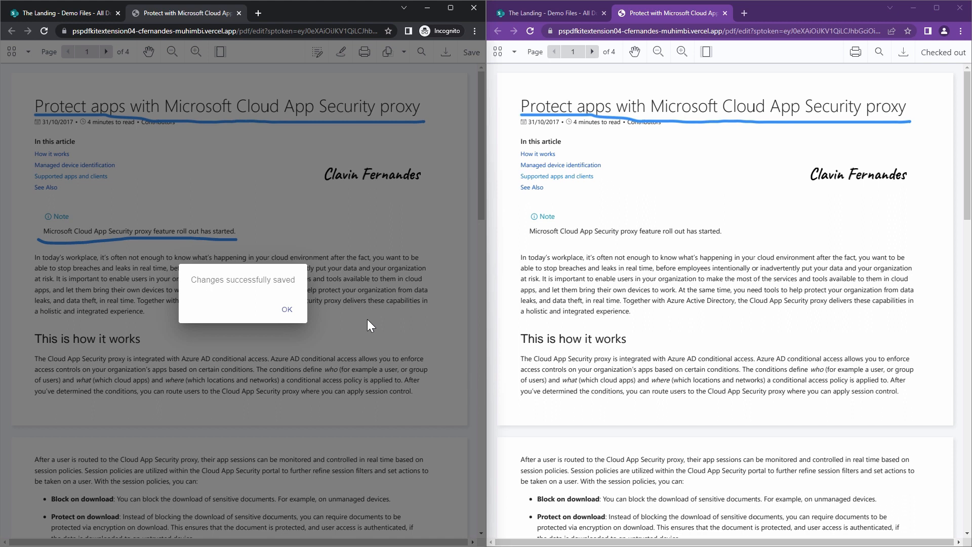
{"action": "left_click", "coordinate": [289, 309]}
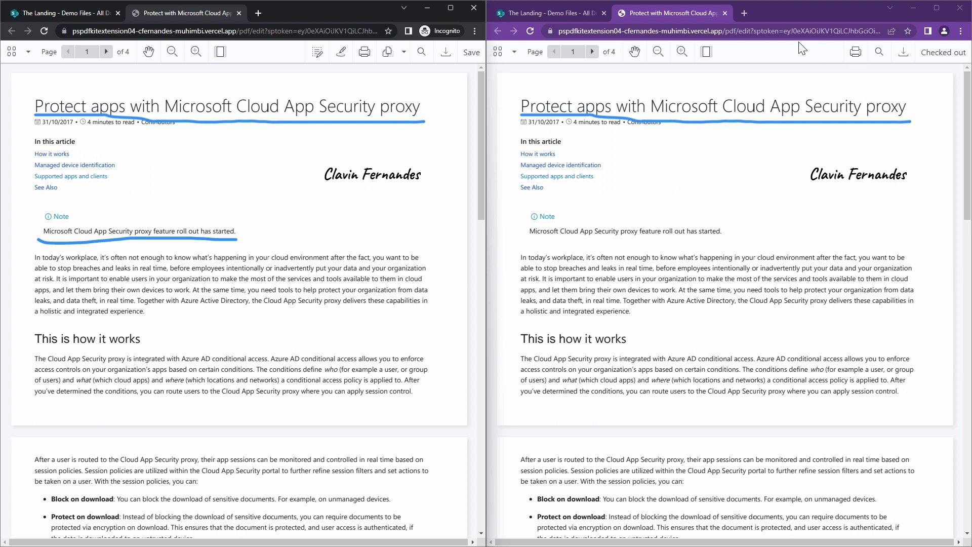
{"action": "left_click", "coordinate": [725, 13]}
{"action": "left_click", "coordinate": [238, 14]}
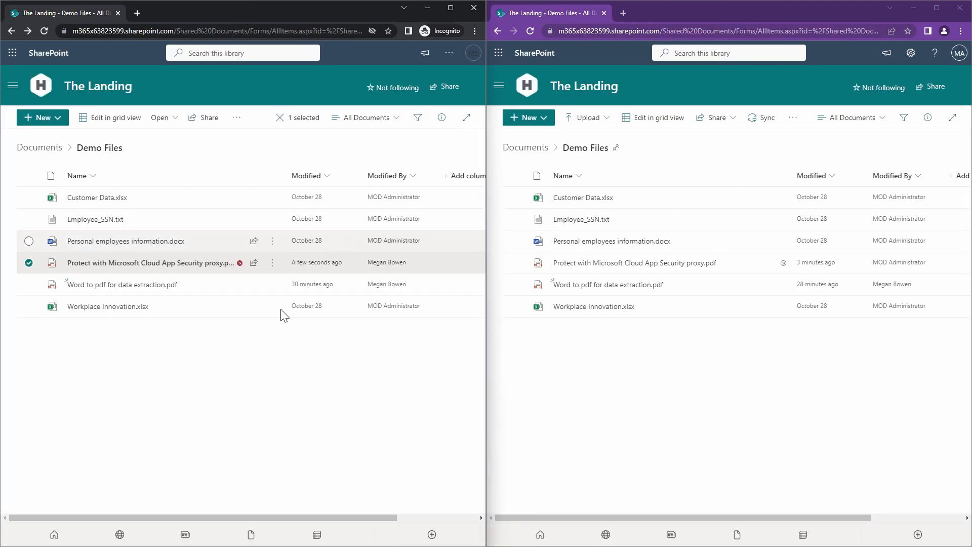
- Review the PDF's check-in options and reopen the file in both windows, accepting read-only mode for the administrator
{"action": "left_click", "coordinate": [274, 265]}
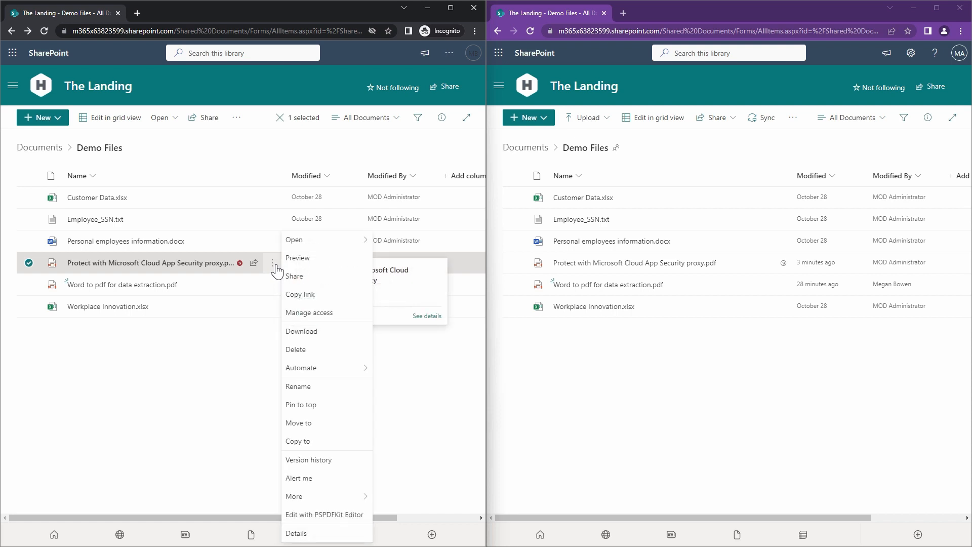
{"action": "mouse_move", "coordinate": [336, 499]}
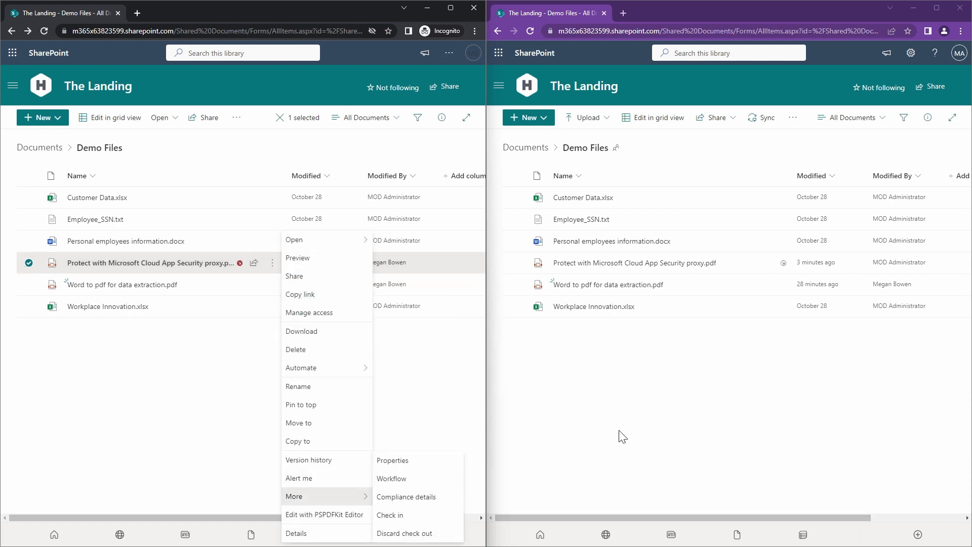
{"action": "left_click", "coordinate": [182, 263]}
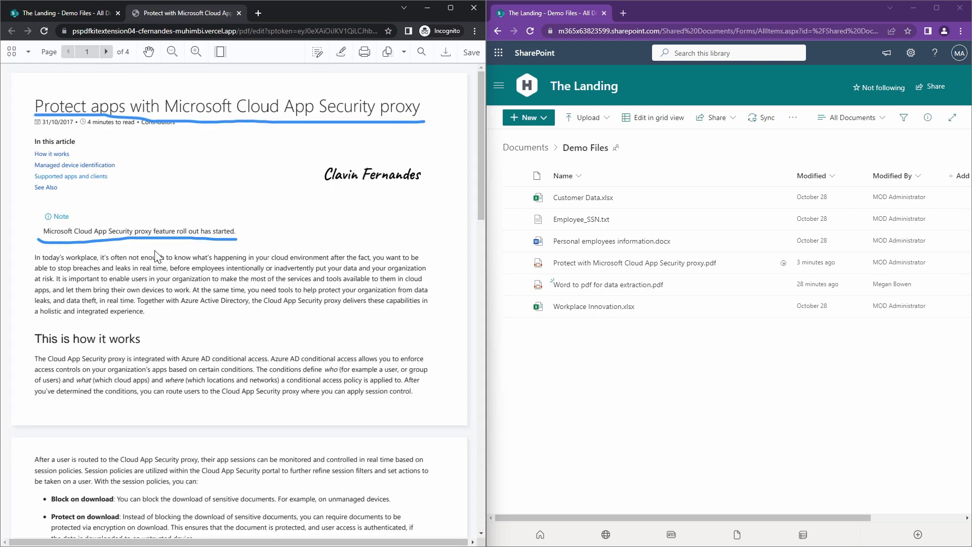
{"action": "left_click", "coordinate": [617, 271]}
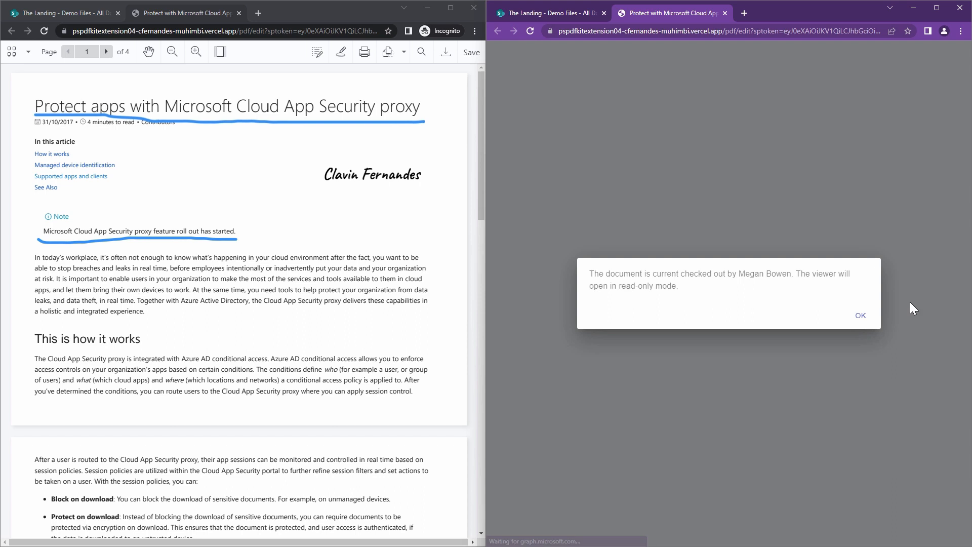
{"action": "left_click", "coordinate": [804, 317]}
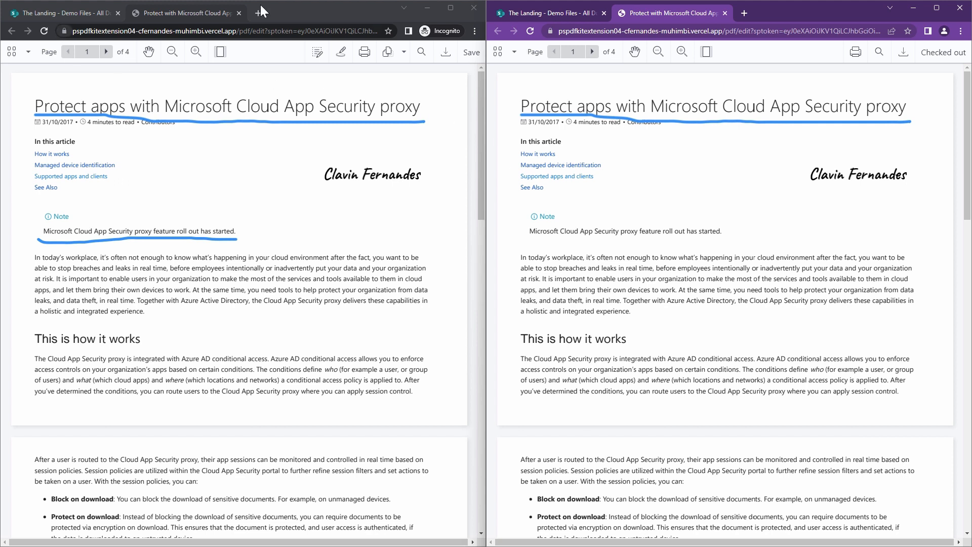
- Return to the second user's Demo Files library and check in Protect with Microsoft Cloud App Security proxy.pdf
{"action": "left_click", "coordinate": [105, 17]}
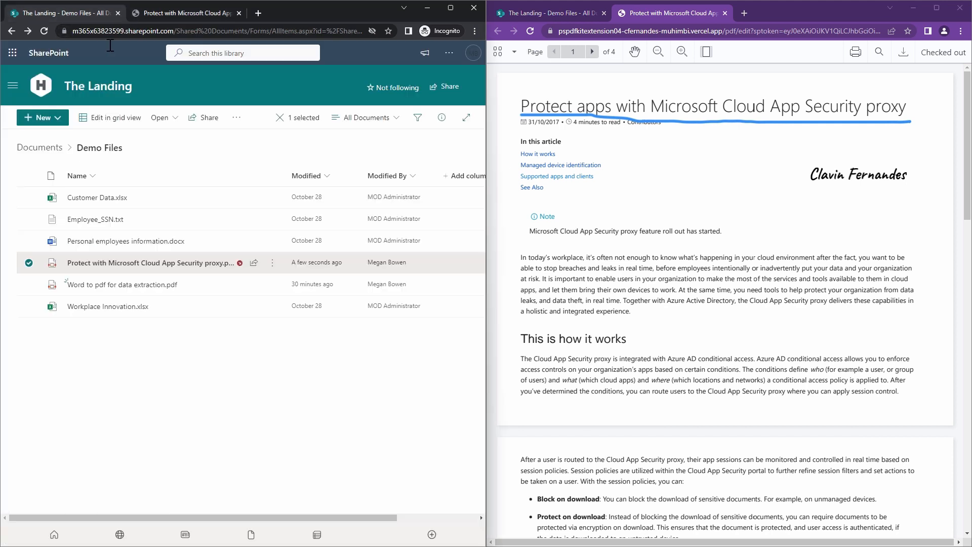
{"action": "left_click", "coordinate": [272, 263]}
{"action": "mouse_move", "coordinate": [349, 496]}
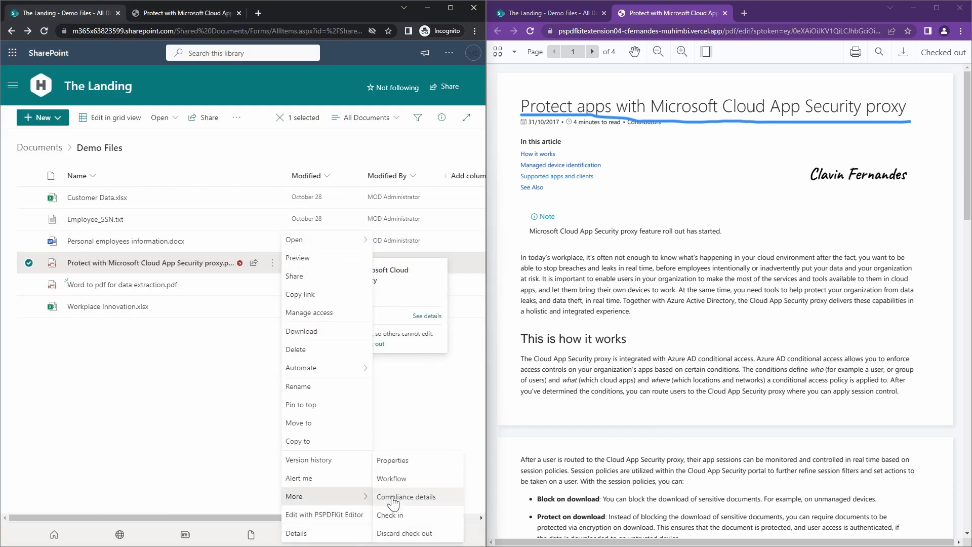
{"action": "left_click", "coordinate": [390, 515]}
{"action": "left_click", "coordinate": [317, 346]}
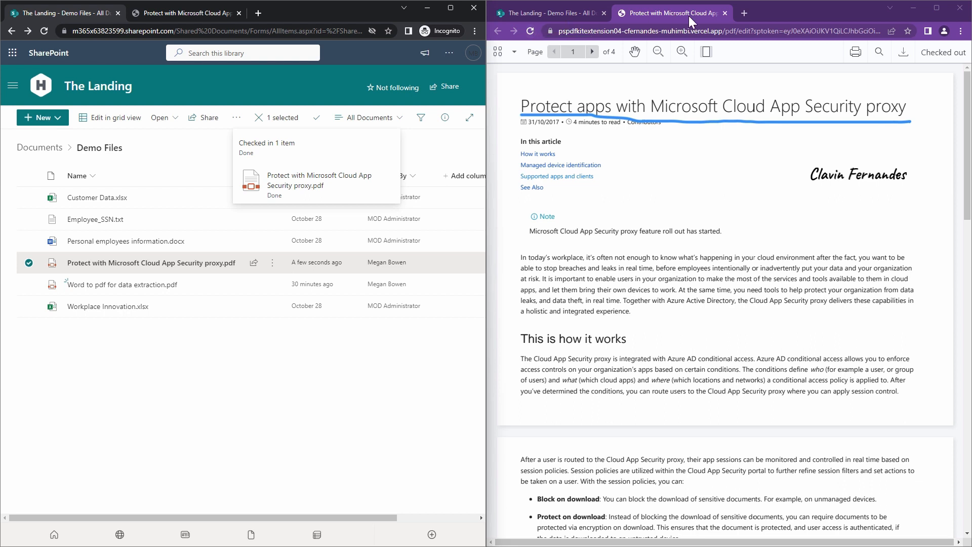
- View the latest saved version of the PDF read-only in the administrator's window, and close the document in both windows
{"action": "left_click", "coordinate": [530, 31]}
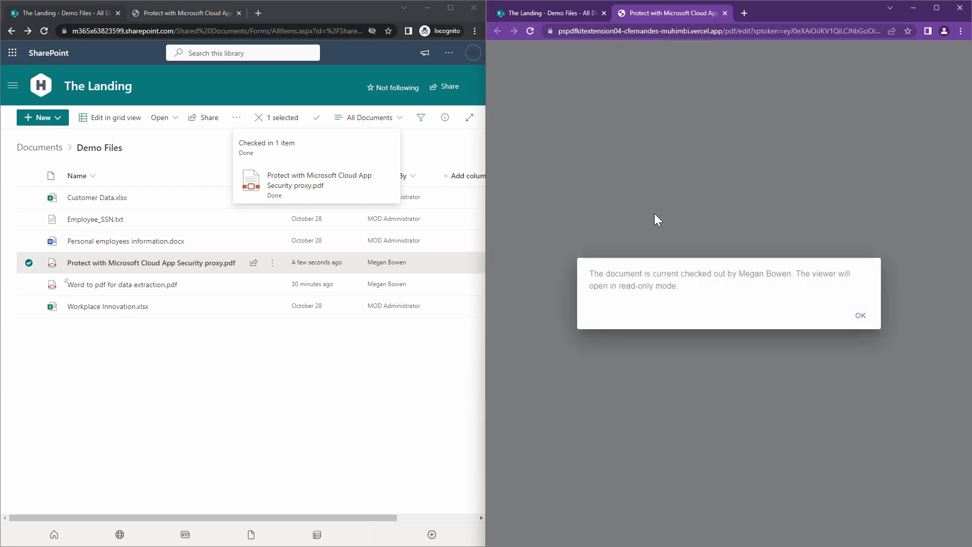
{"action": "left_click", "coordinate": [859, 314]}
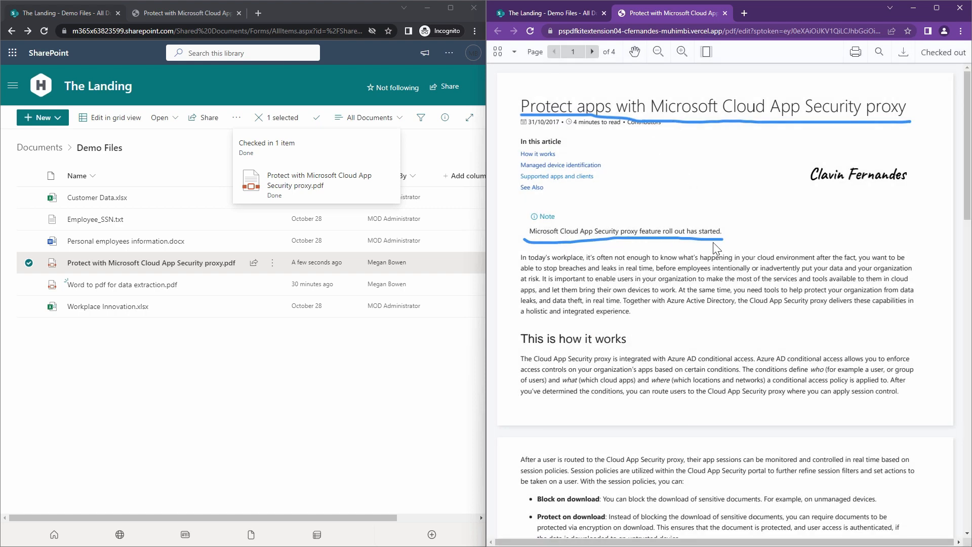
{"action": "left_click", "coordinate": [726, 12]}
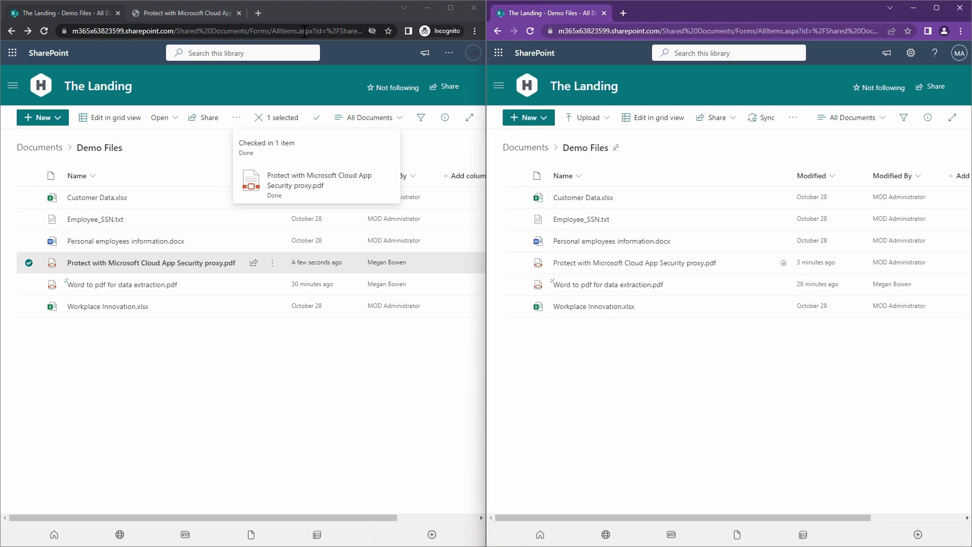
{"action": "left_click", "coordinate": [241, 16]}
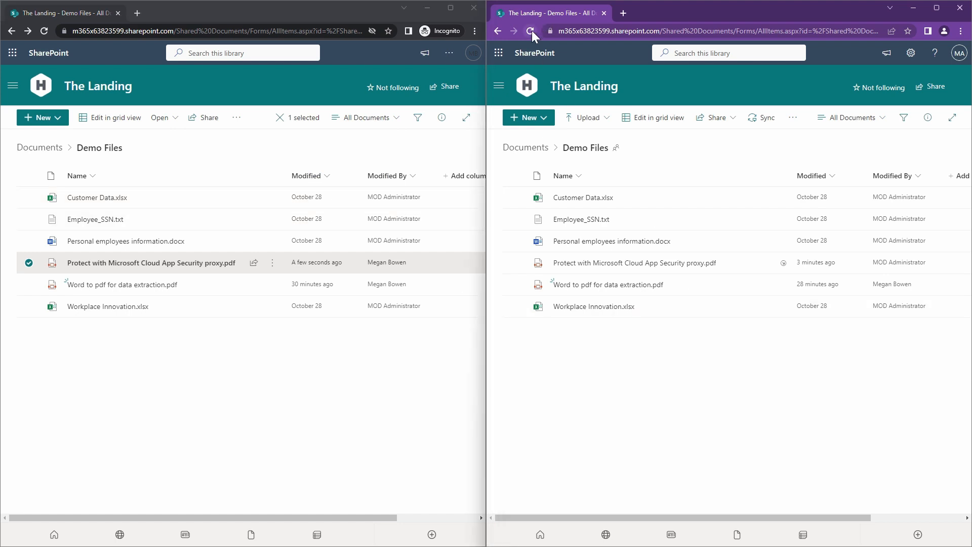
- From the administrator's refreshed library, set the Documents library's versioning settings to require documents to be checked out before they can be edited
{"action": "left_click", "coordinate": [530, 31]}
{"action": "left_click", "coordinate": [911, 53]}
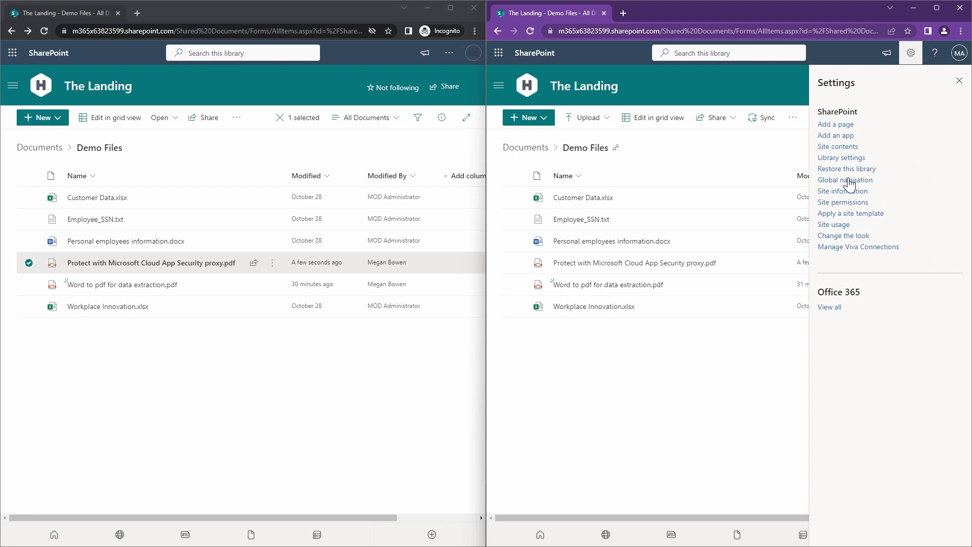
{"action": "left_click", "coordinate": [842, 157]}
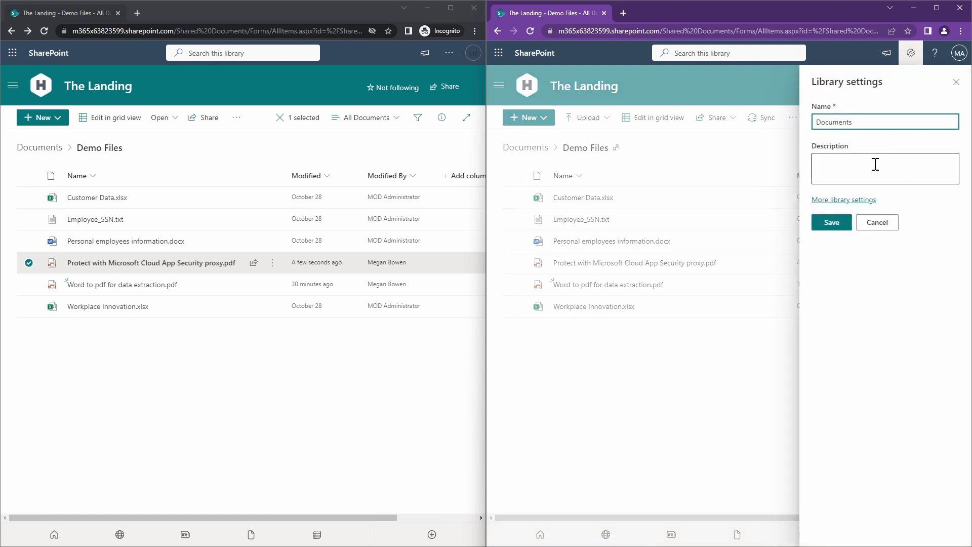
{"action": "left_click", "coordinate": [840, 200]}
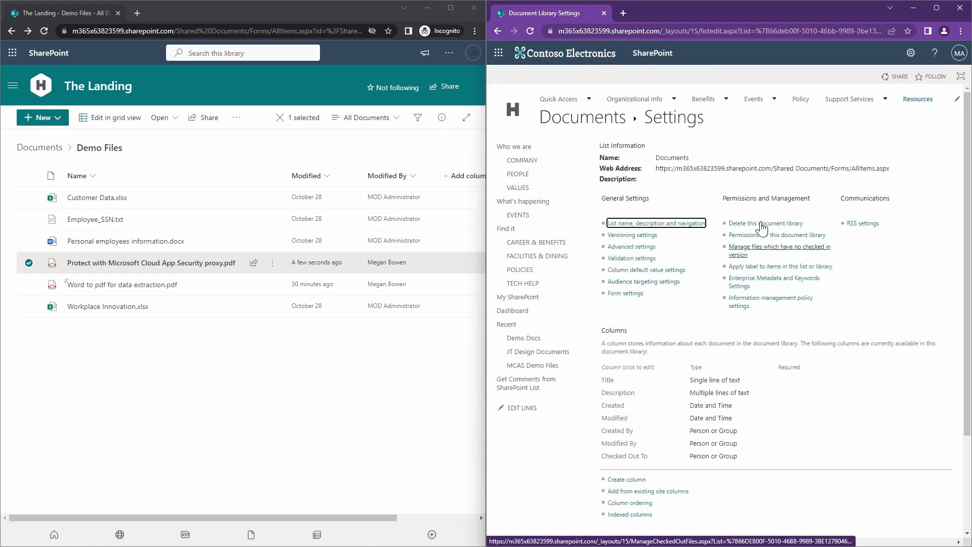
{"action": "left_click", "coordinate": [643, 236]}
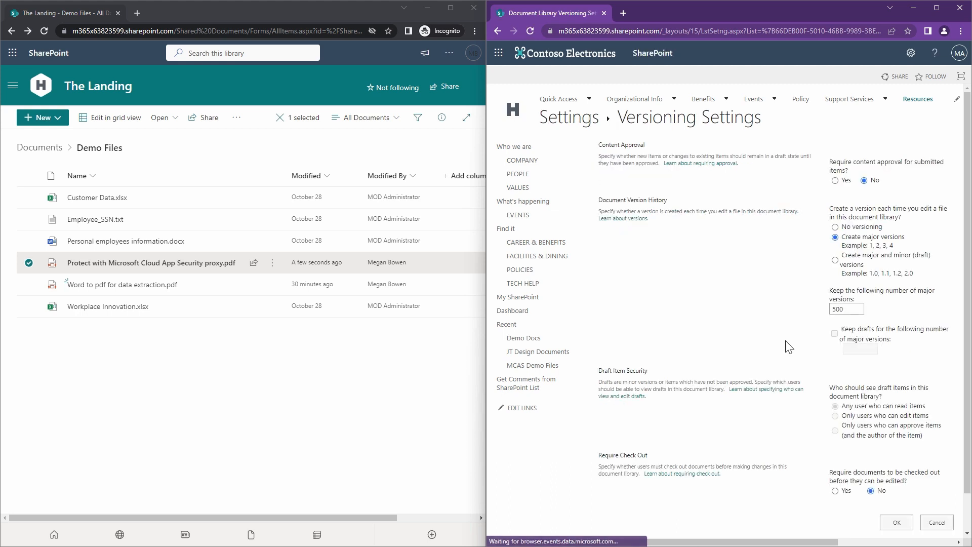
{"action": "scroll", "coordinate": [787, 282], "scroll_direction": "down", "scroll_amount": 1}
{"action": "left_click_drag", "start_coordinate": [830, 431], "coordinate": [942, 444]}
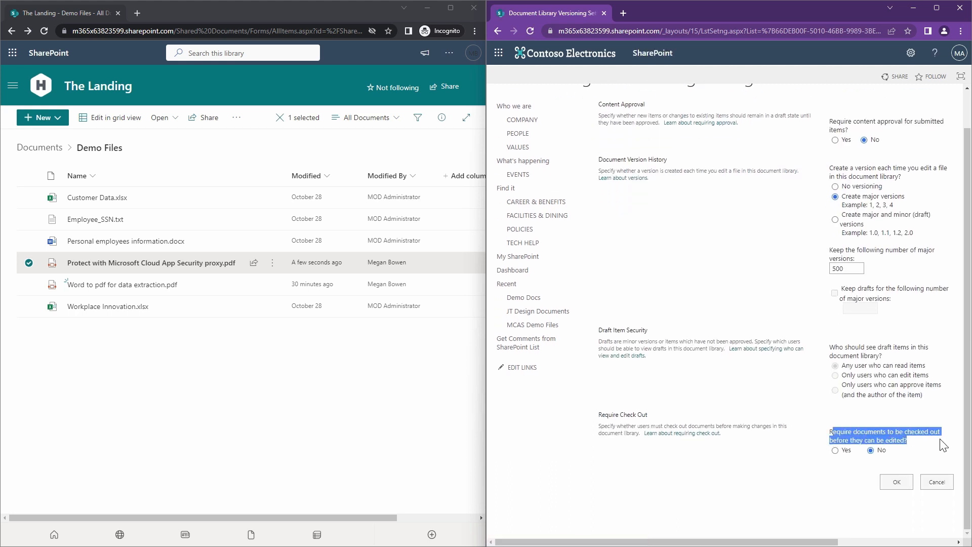
{"action": "left_click", "coordinate": [916, 448]}
{"action": "left_click", "coordinate": [843, 452]}
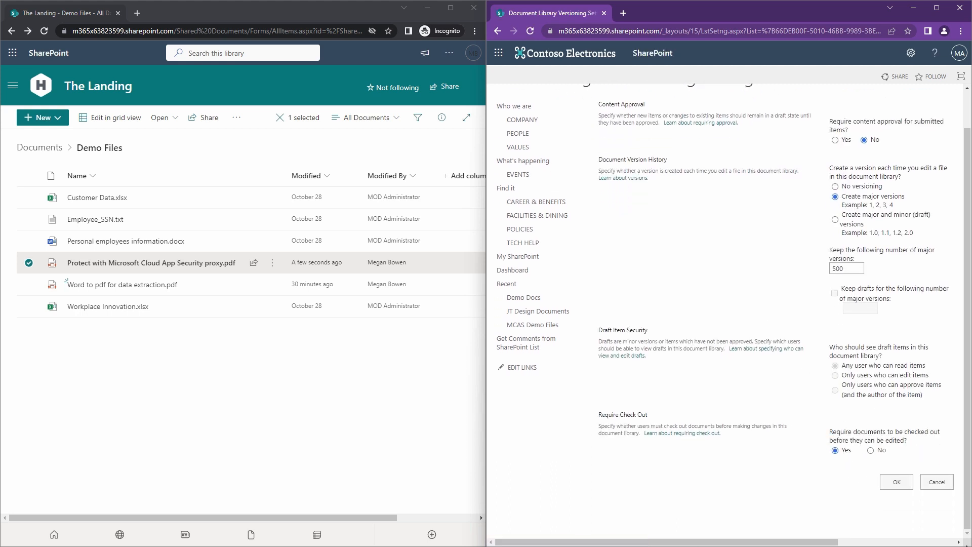
{"action": "left_click", "coordinate": [897, 482]}
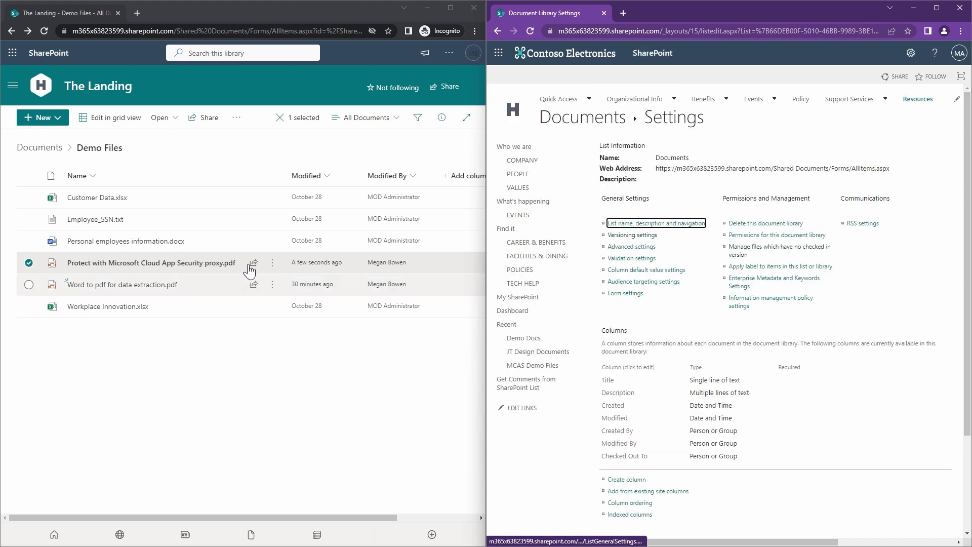
- Open Word to pdf for data extraction.pdf in the second user's window and insert "TTest" at the start of the Customer value
{"action": "left_click", "coordinate": [172, 286]}
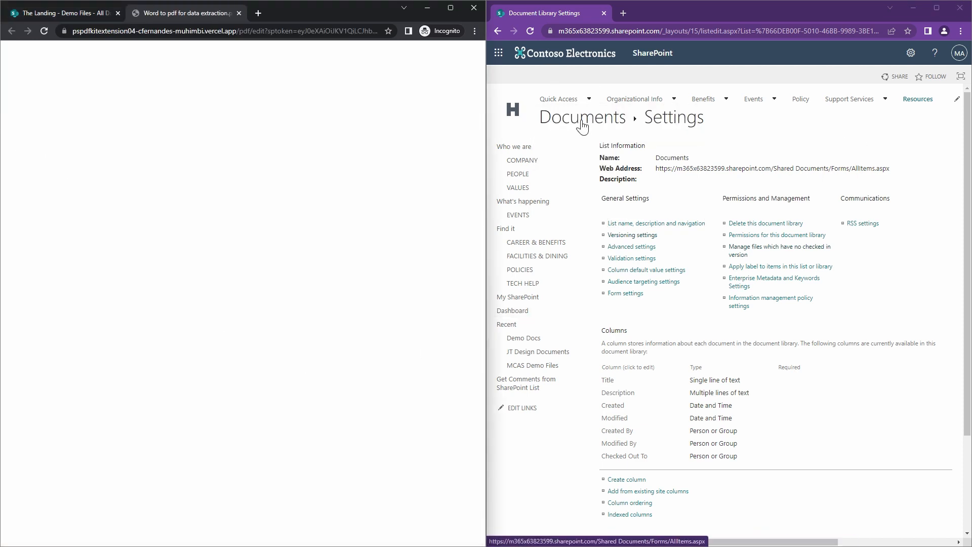
{"action": "left_click", "coordinate": [581, 122]}
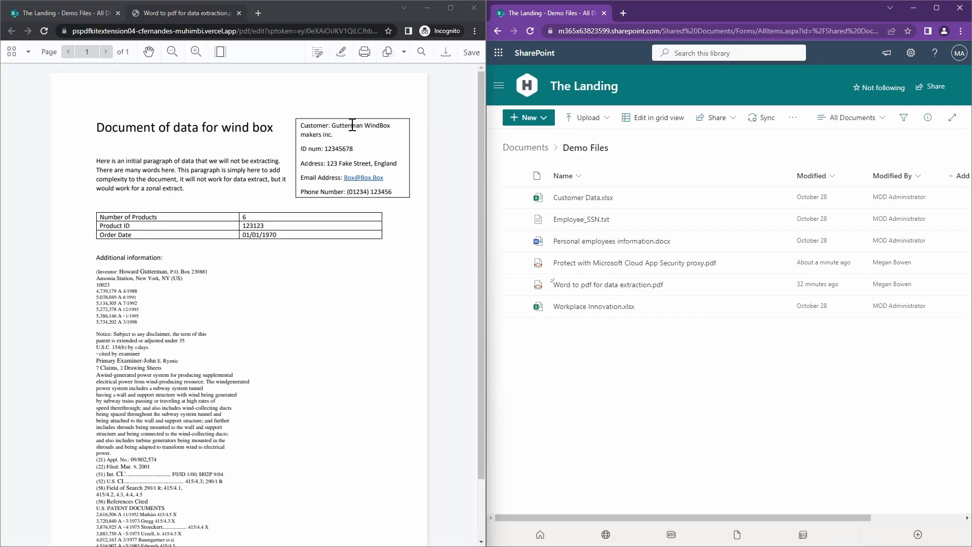
{"action": "left_click", "coordinate": [352, 125]}
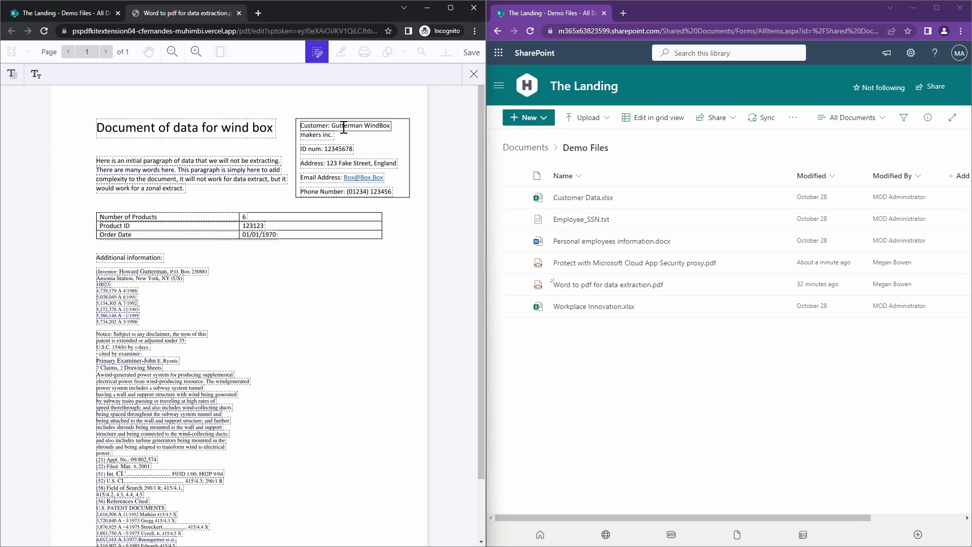
{"action": "type", "text": "Test"}
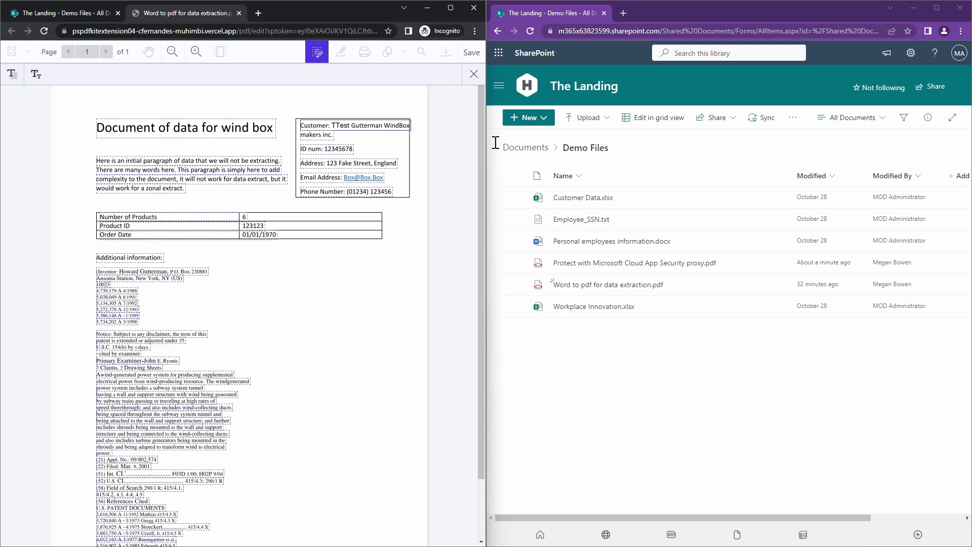
- Save the second user's text edit and leave content editing, keeping the changes
{"action": "left_click", "coordinate": [471, 53]}
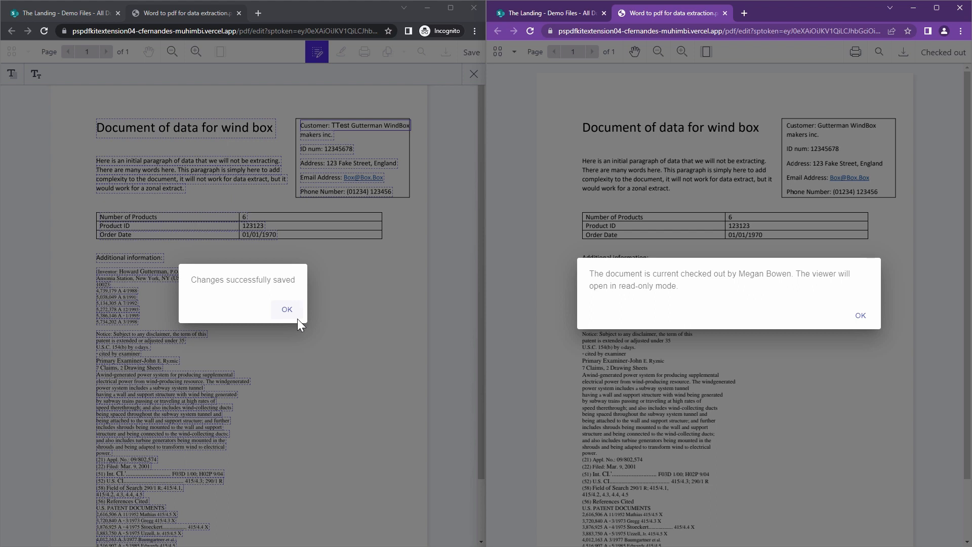
{"action": "left_click", "coordinate": [287, 309]}
{"action": "left_click", "coordinate": [474, 74]}
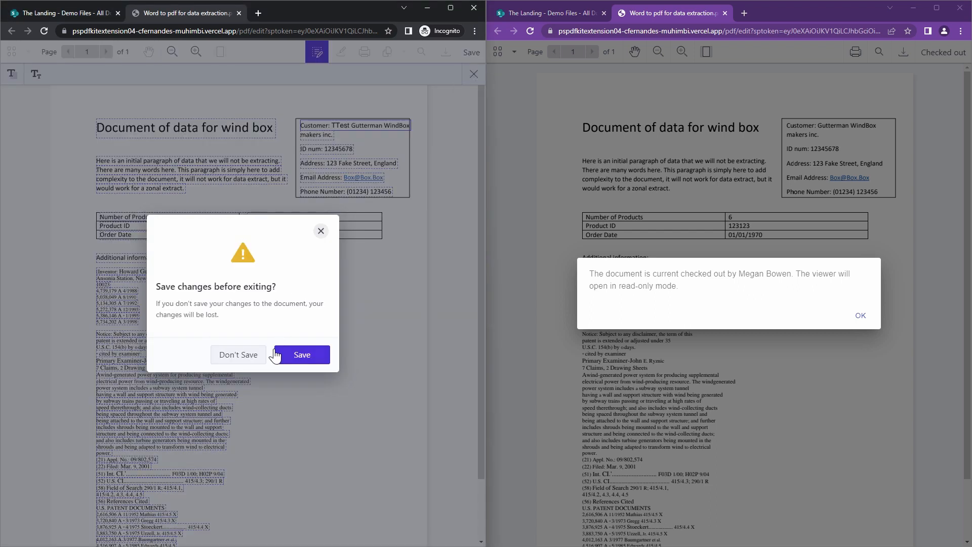
{"action": "left_click", "coordinate": [293, 355]}
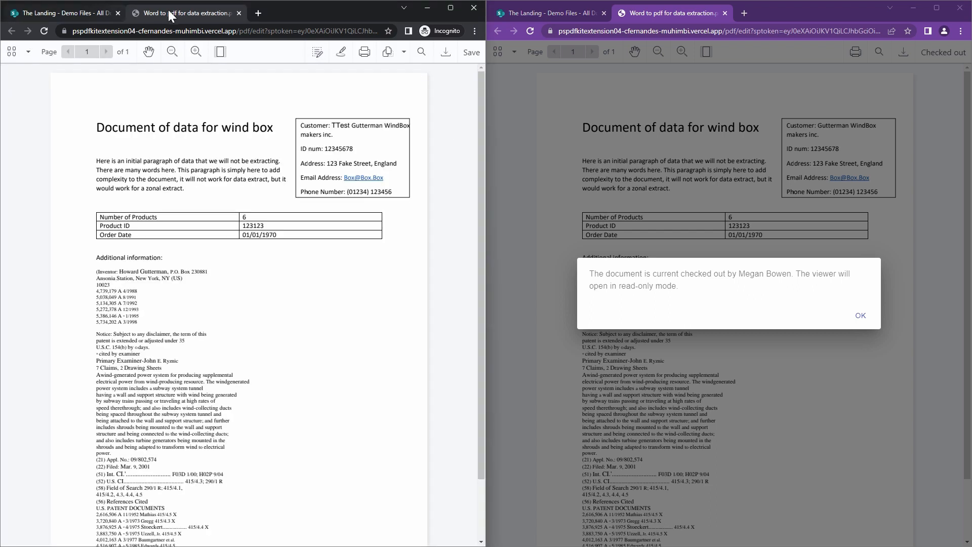
- Close the PDF in both windows, acknowledging the administrator's checkout message, and refresh the second user's Demo Files library
{"action": "left_click", "coordinate": [239, 13]}
{"action": "left_click", "coordinate": [45, 29]}
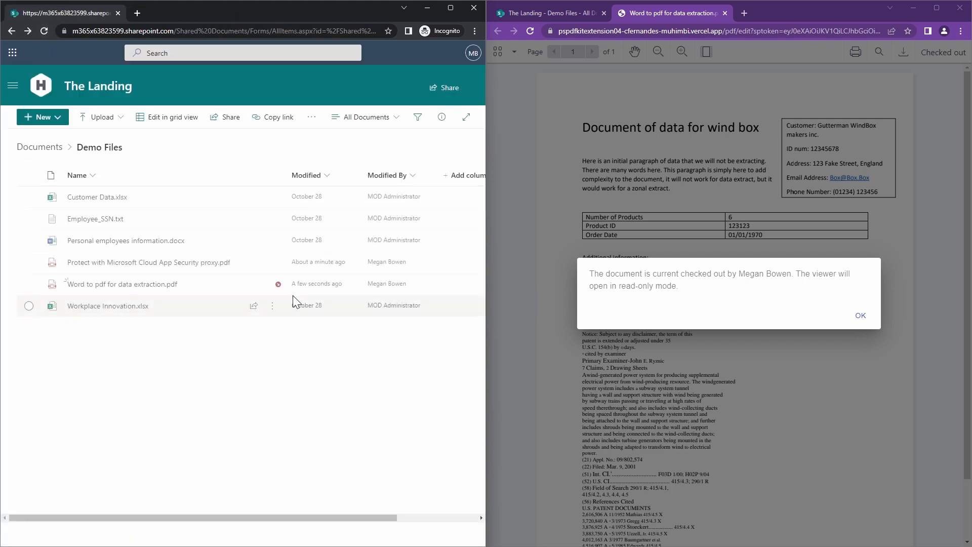
{"action": "mouse_move", "coordinate": [241, 288]}
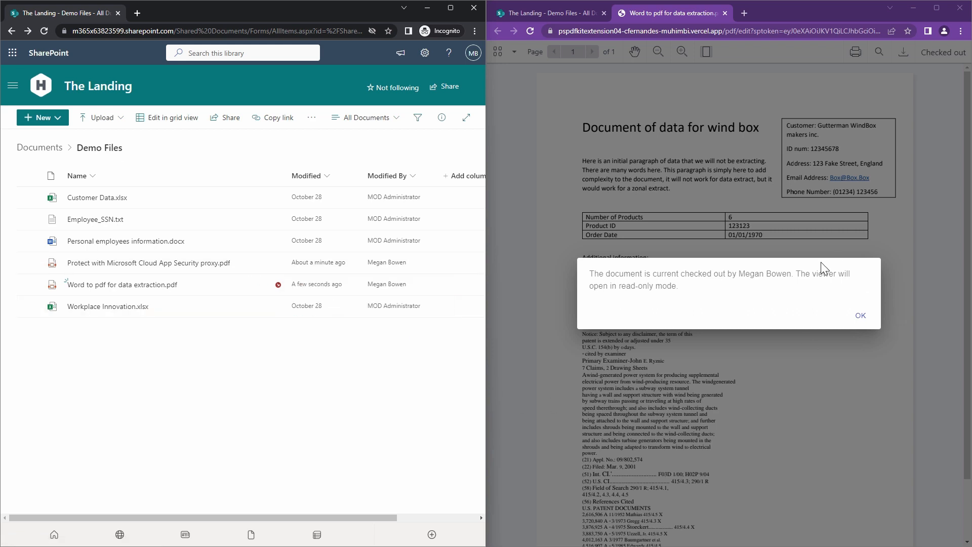
{"action": "left_click", "coordinate": [855, 319]}
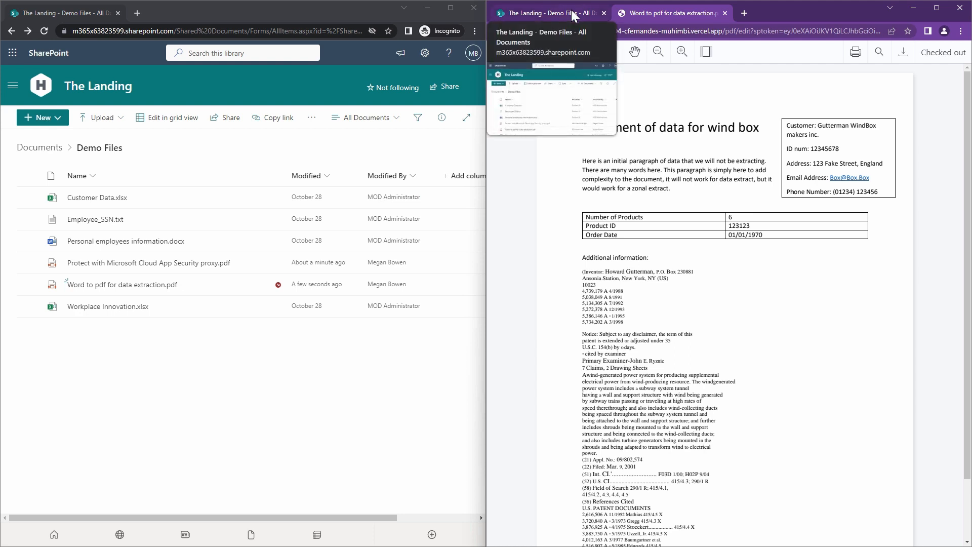
{"action": "left_click", "coordinate": [725, 13]}
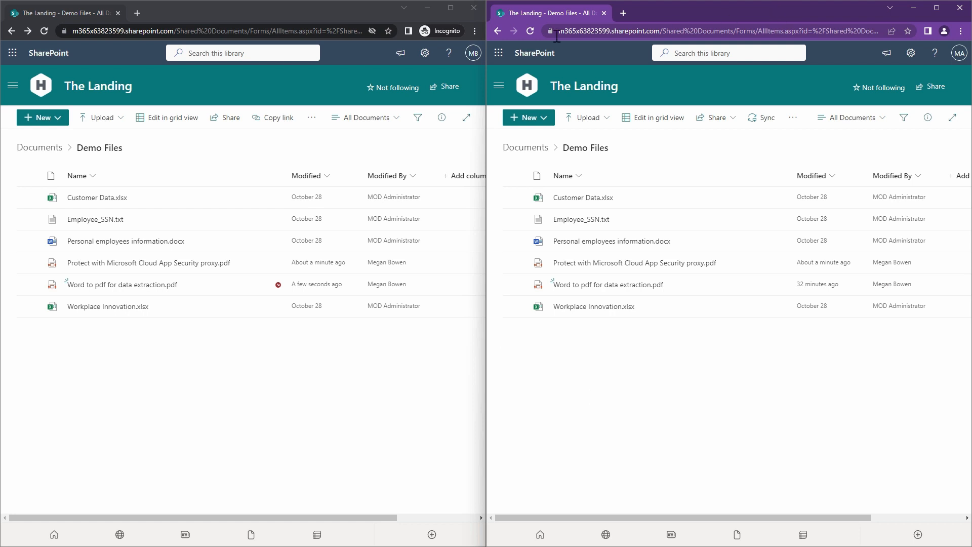
- Maximize the second user's window and check in Word to pdf for data extraction.pdf without a comment
{"action": "left_click", "coordinate": [446, 10]}
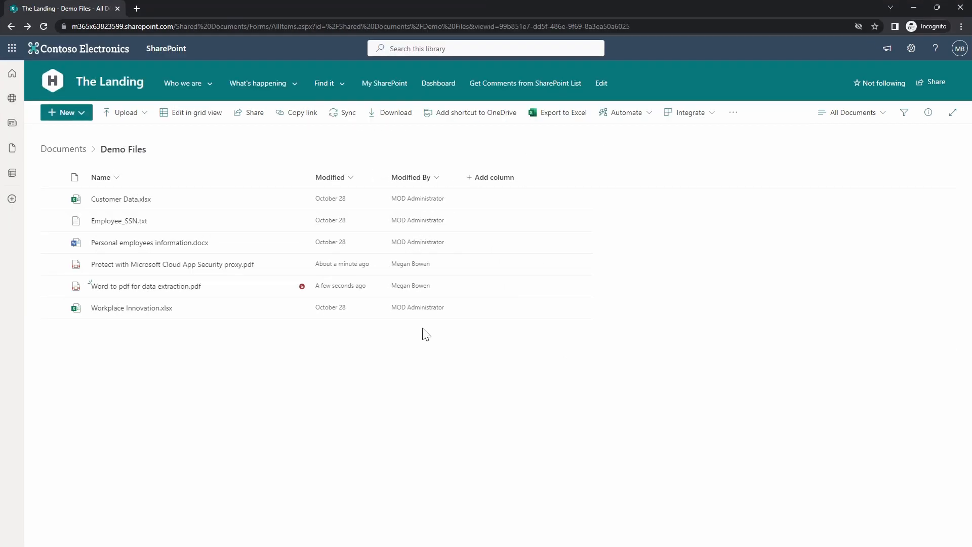
{"action": "mouse_move", "coordinate": [169, 296]}
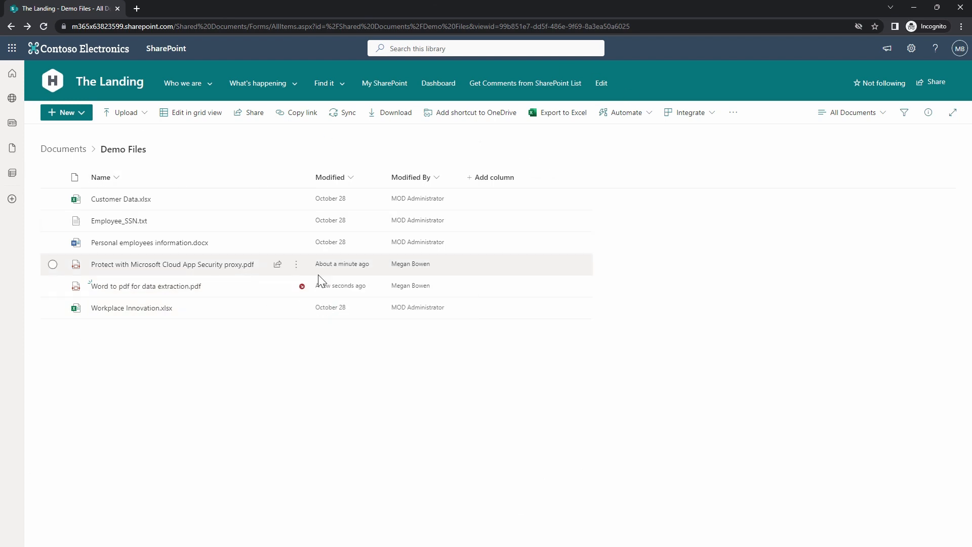
{"action": "left_click", "coordinate": [298, 289]}
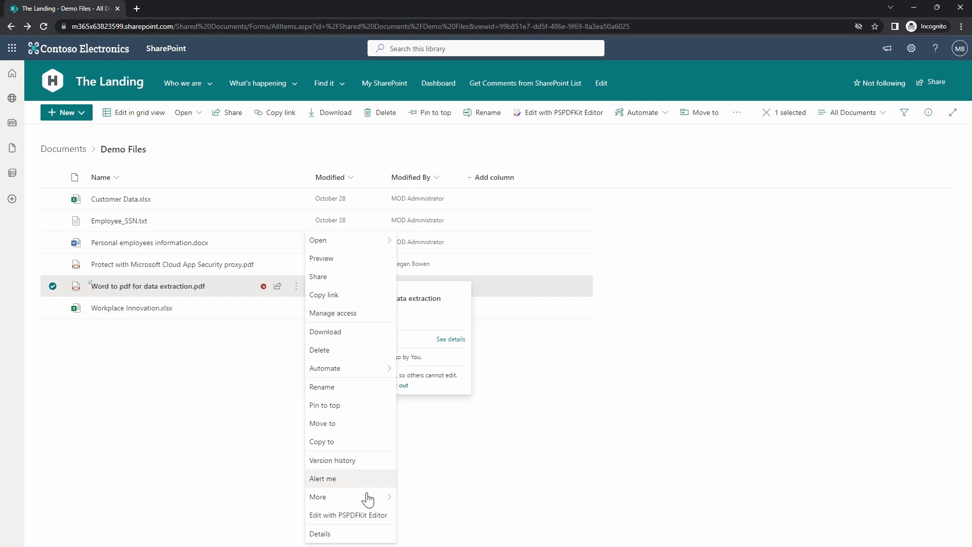
{"action": "mouse_move", "coordinate": [371, 504]}
{"action": "left_click", "coordinate": [439, 515]}
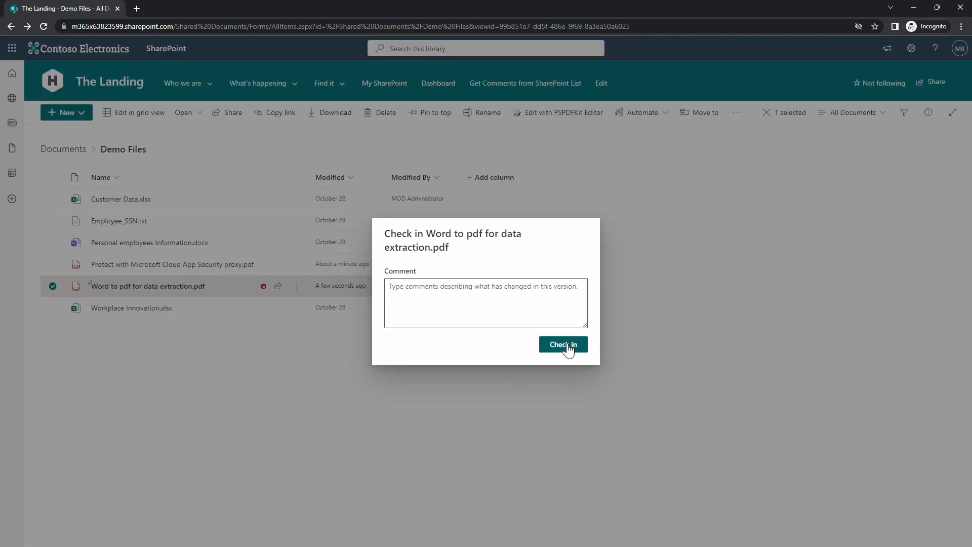
{"action": "left_click", "coordinate": [566, 346]}
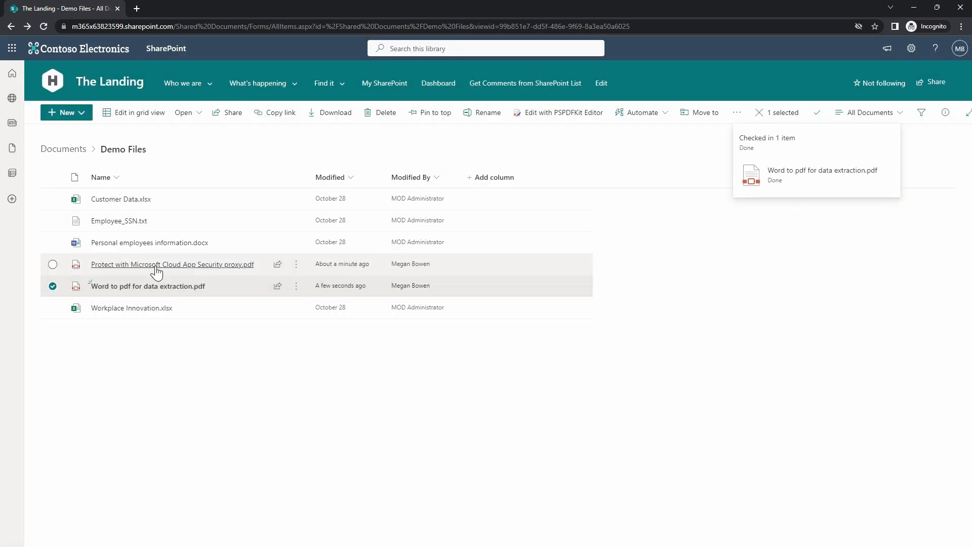
- Open Protect with Microsoft Cloud App Security proxy.pdf and import Word to pdf for data extraction.pdf from SharePoint's Demo Files folder into it
{"action": "mouse_move", "coordinate": [157, 273]}
{"action": "left_click", "coordinate": [219, 268]}
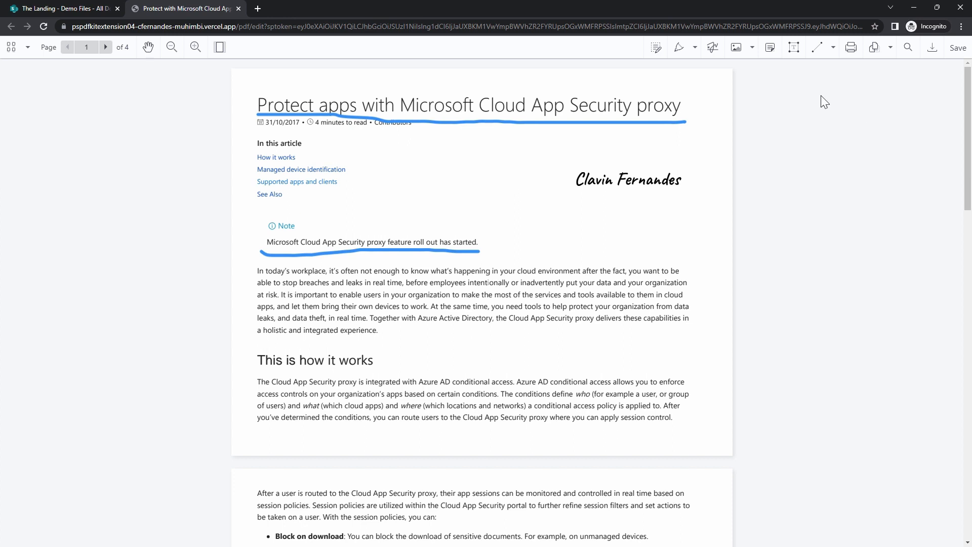
{"action": "left_click", "coordinate": [875, 47]}
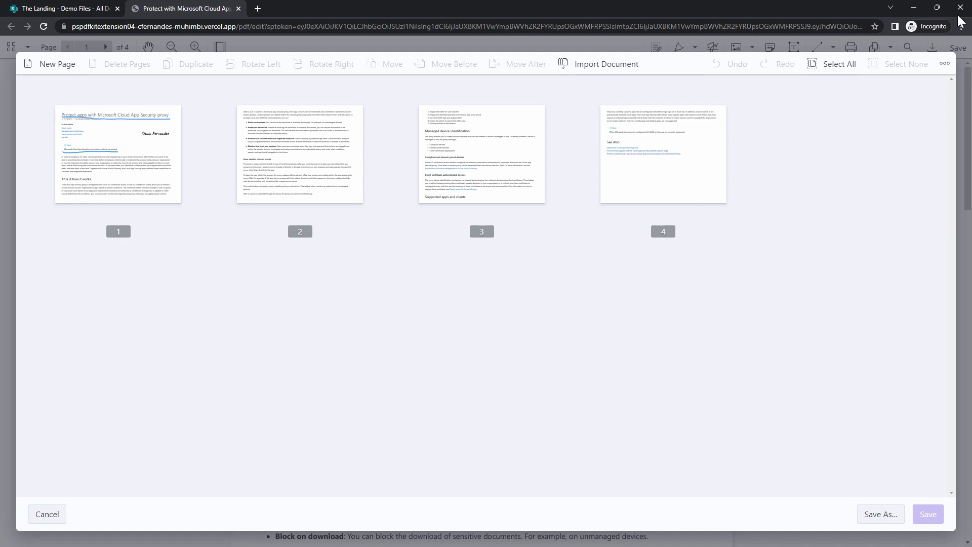
{"action": "left_click", "coordinate": [945, 64]}
{"action": "left_click", "coordinate": [926, 92]}
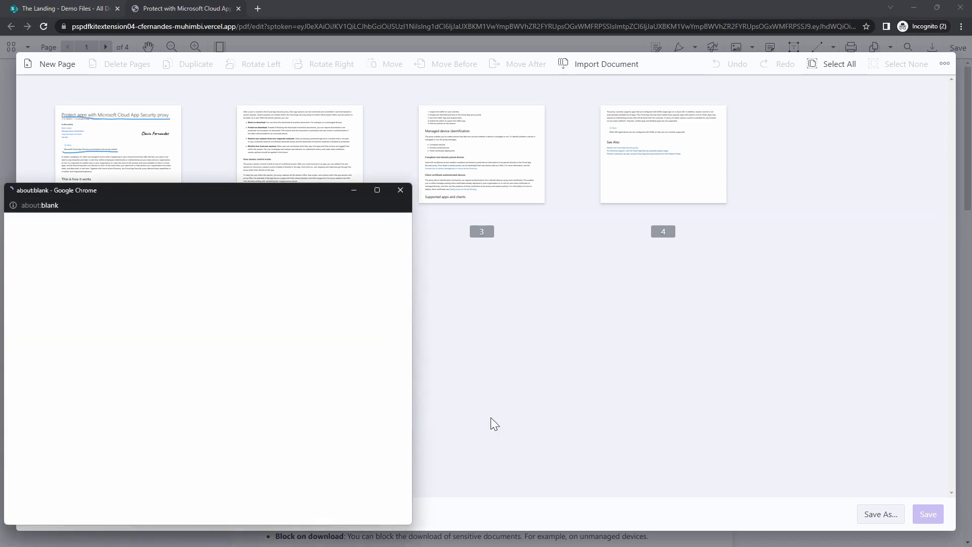
{"action": "left_click_drag", "start_coordinate": [199, 192], "coordinate": [404, 50]}
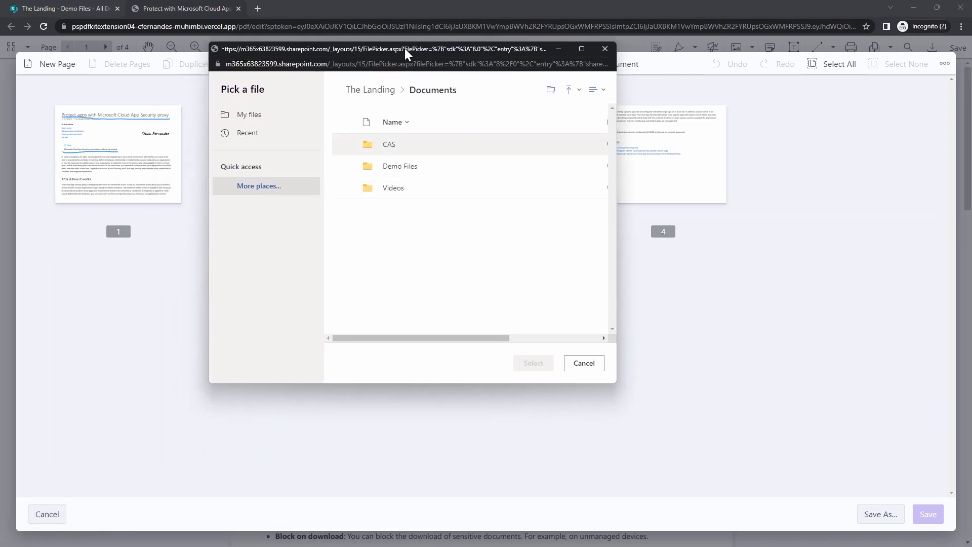
{"action": "left_click", "coordinate": [397, 169]}
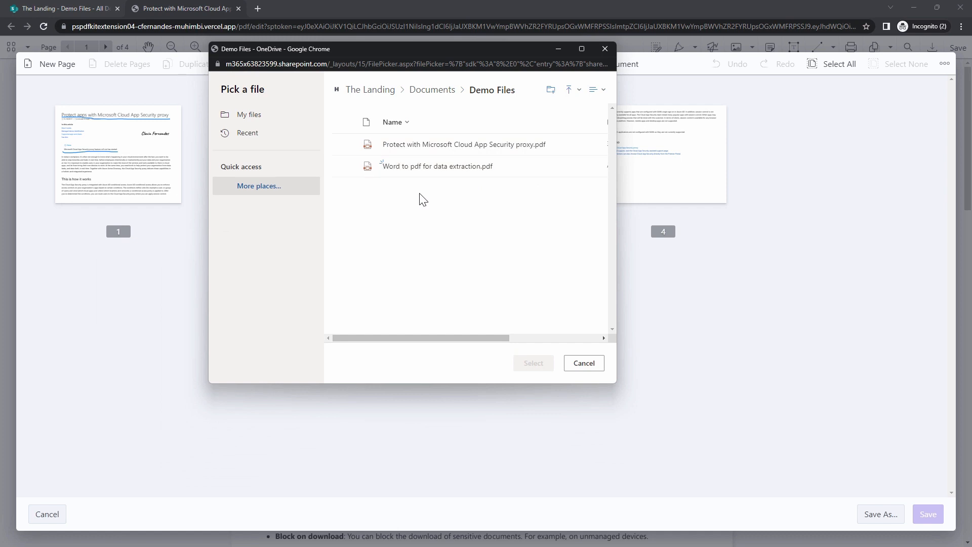
{"action": "left_click", "coordinate": [412, 165]}
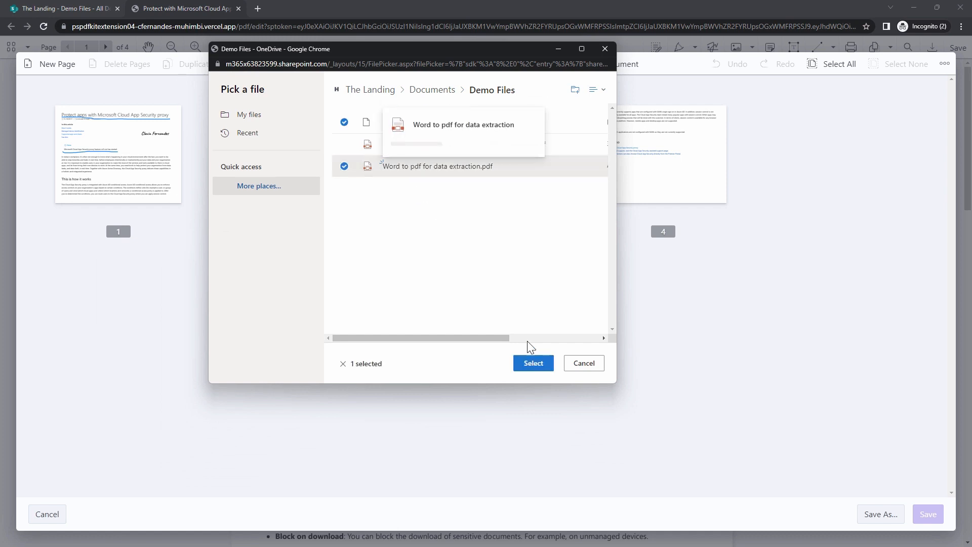
{"action": "left_click", "coordinate": [527, 367]}
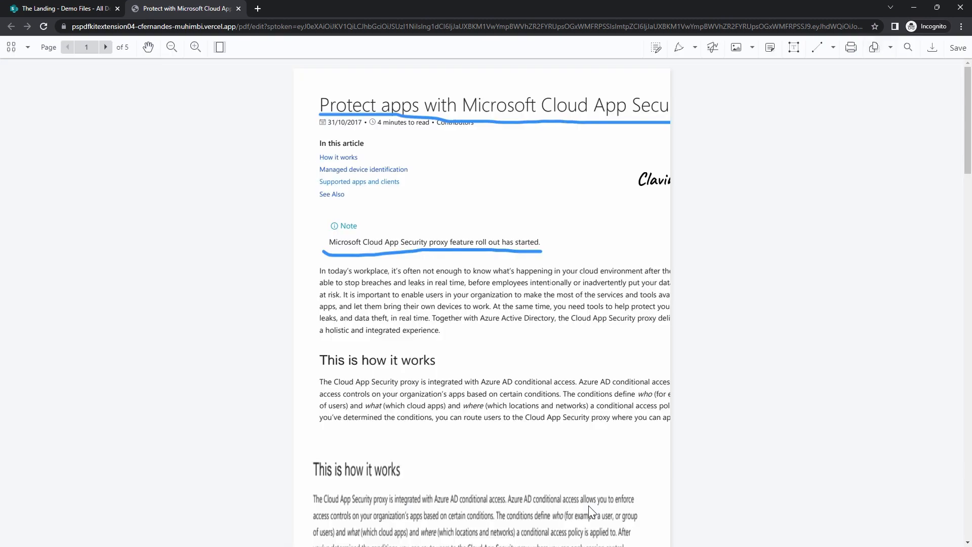
- Move the imported wind box page from first to last position in the document editor, and save the PDF
{"action": "left_click", "coordinate": [890, 47]}
{"action": "left_click", "coordinate": [846, 77]}
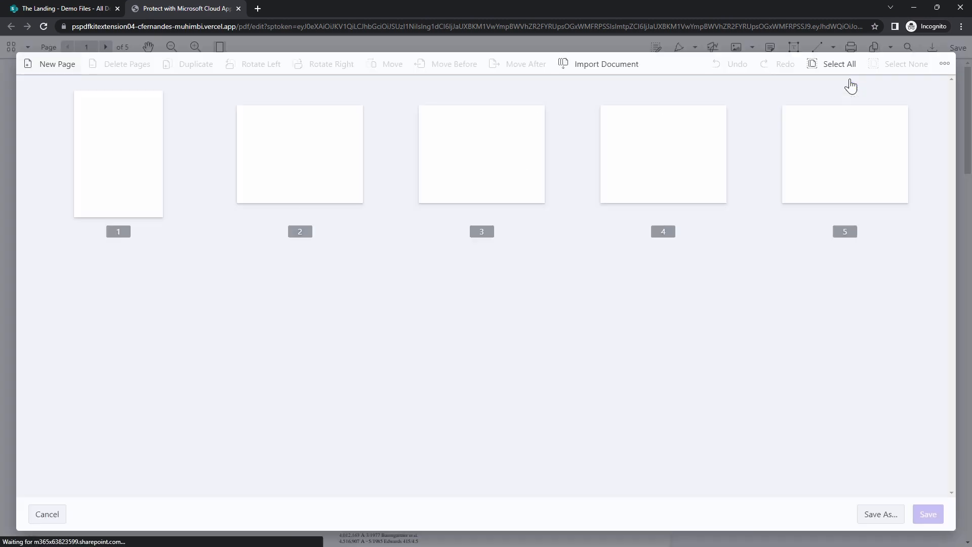
{"action": "left_click_drag", "start_coordinate": [128, 169], "coordinate": [925, 175]}
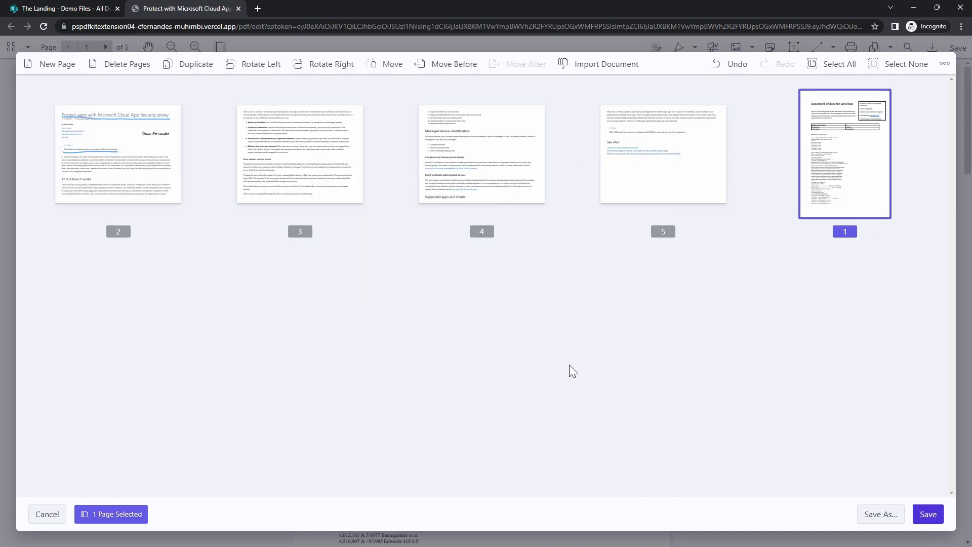
{"action": "left_click_drag", "start_coordinate": [849, 200], "coordinate": [880, 183]}
{"action": "left_click", "coordinate": [928, 514]}
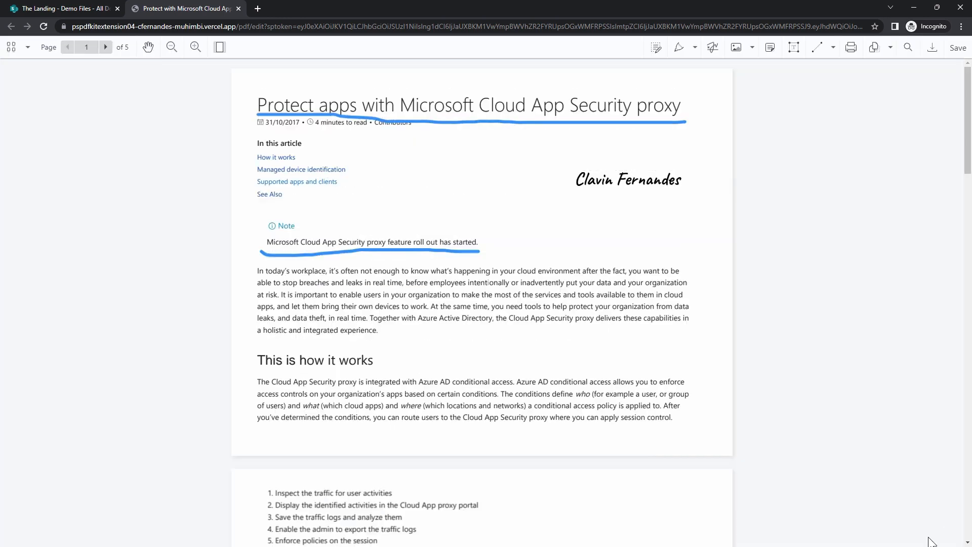
{"action": "left_click", "coordinate": [955, 55]}
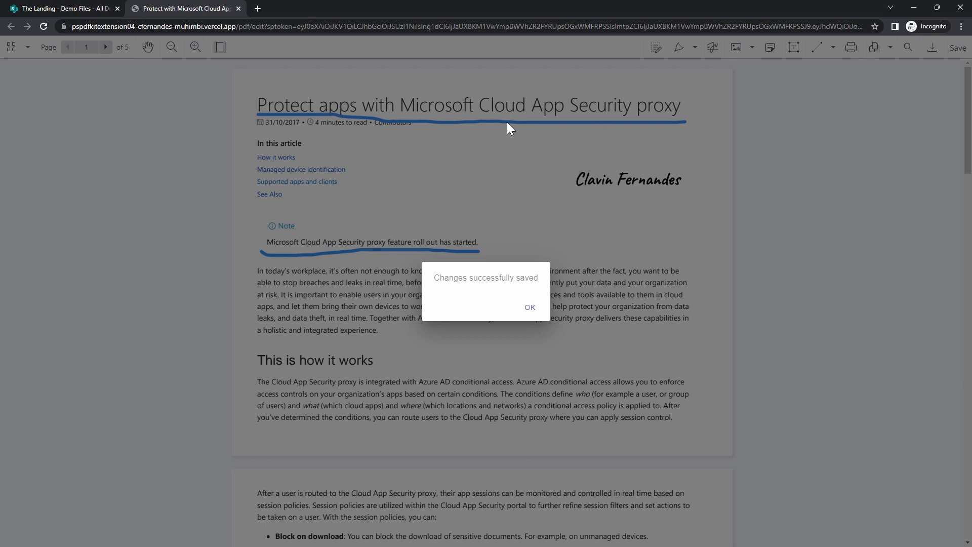
{"action": "left_click", "coordinate": [532, 309]}
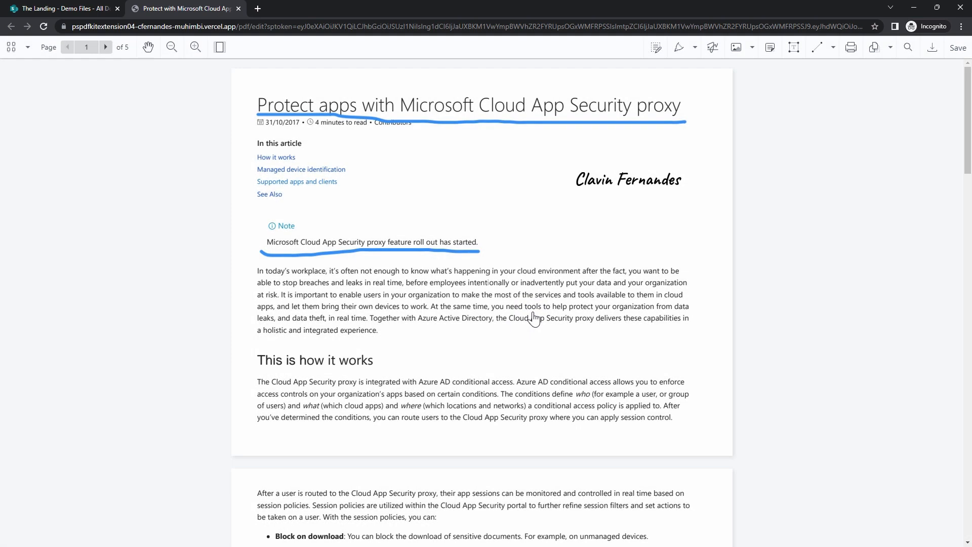